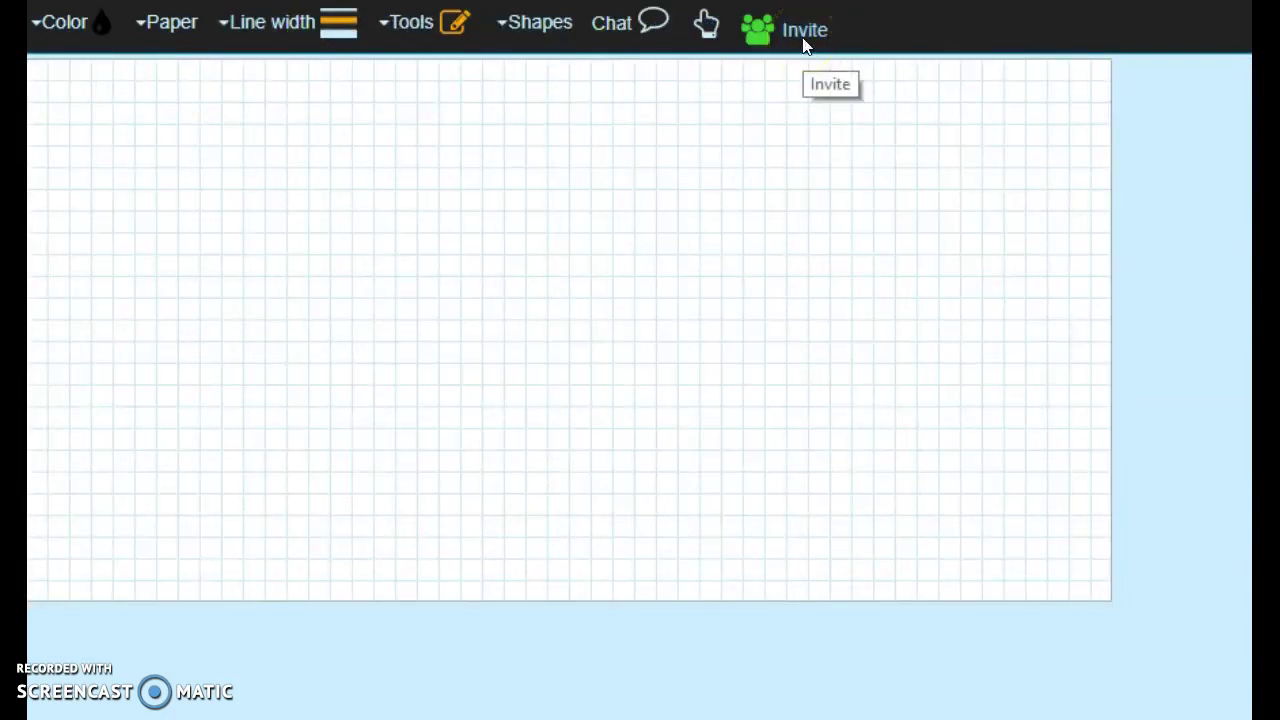
After checking the sharing details, create an 800 x 400 whiteboard using the saved autocomplete nickname.
{"action": "left_click", "coordinate": [803, 44]}
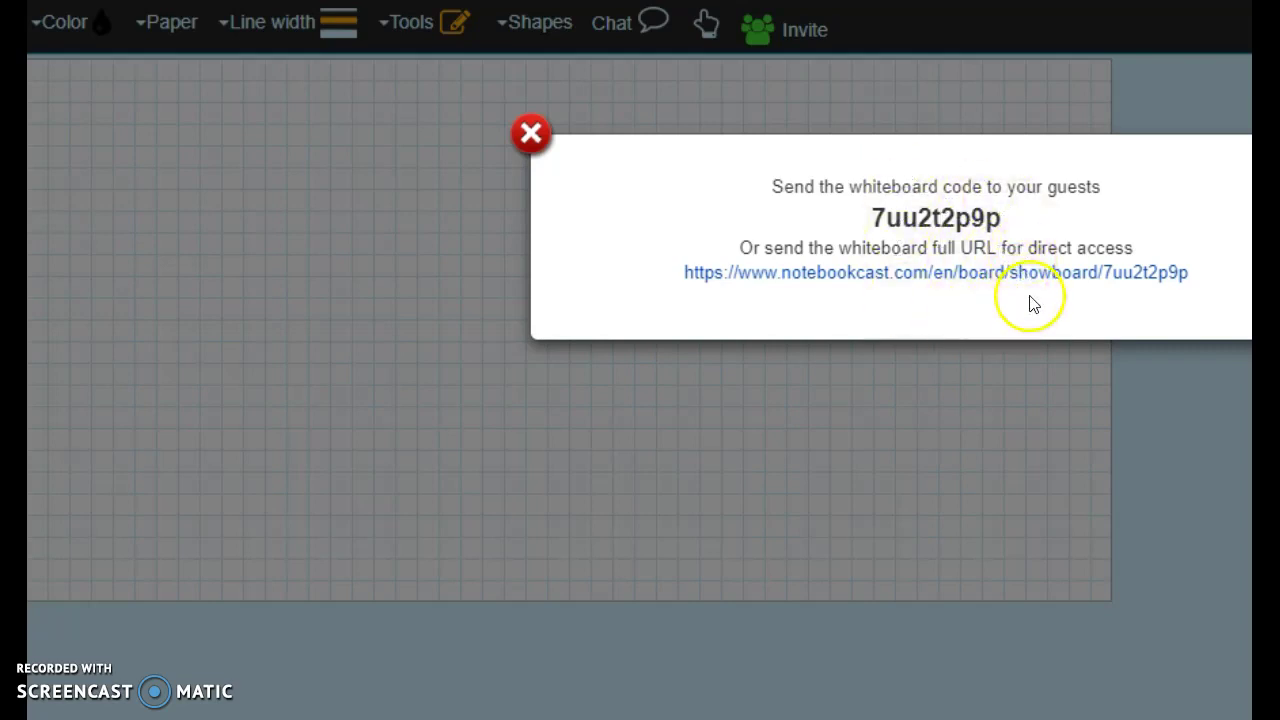
{"action": "left_click", "coordinate": [530, 136]}
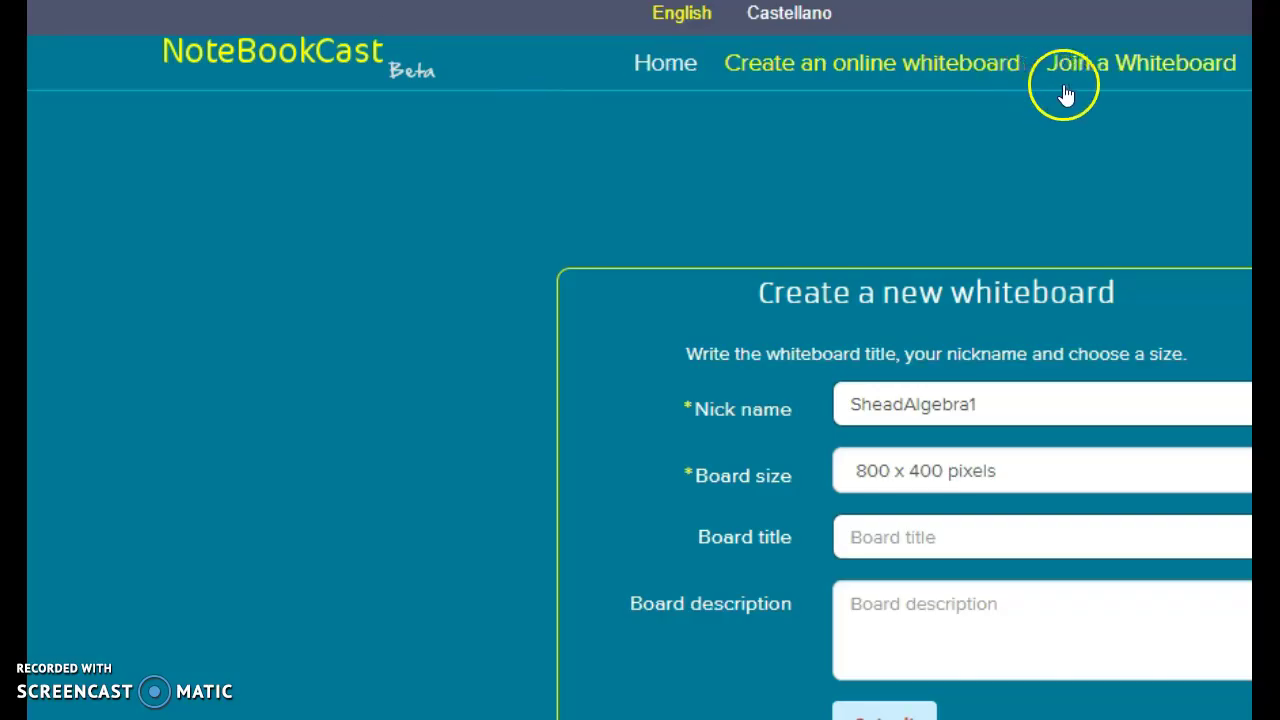
{"action": "left_click", "coordinate": [1084, 72]}
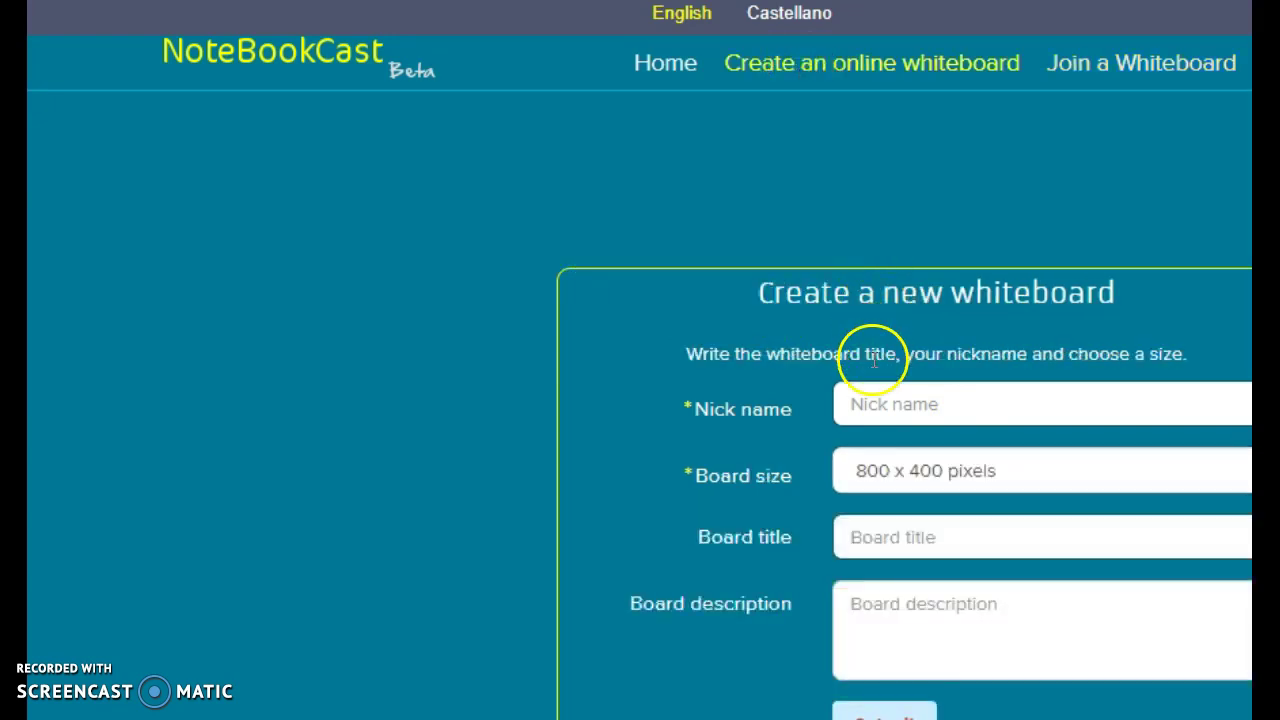
{"action": "left_click", "coordinate": [893, 408]}
{"action": "type", "text": "sh"}
{"action": "left_click", "coordinate": [890, 446]}
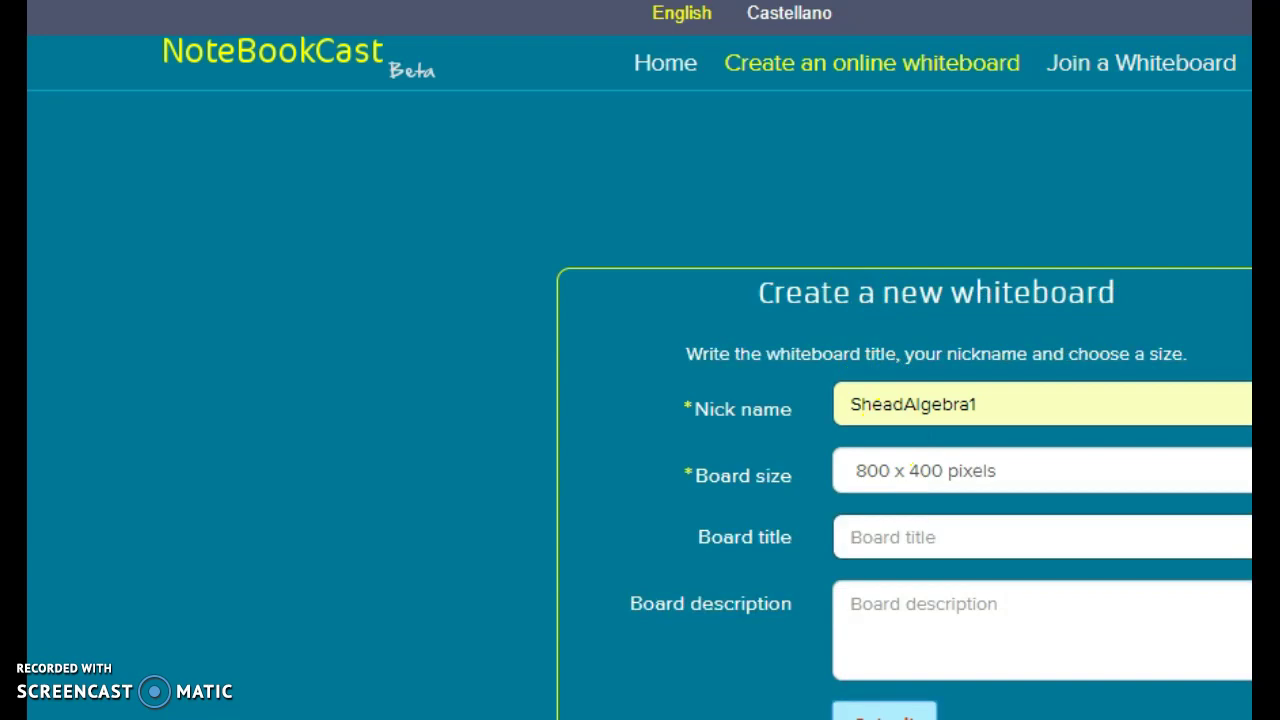
{"action": "key", "text": "Return"}
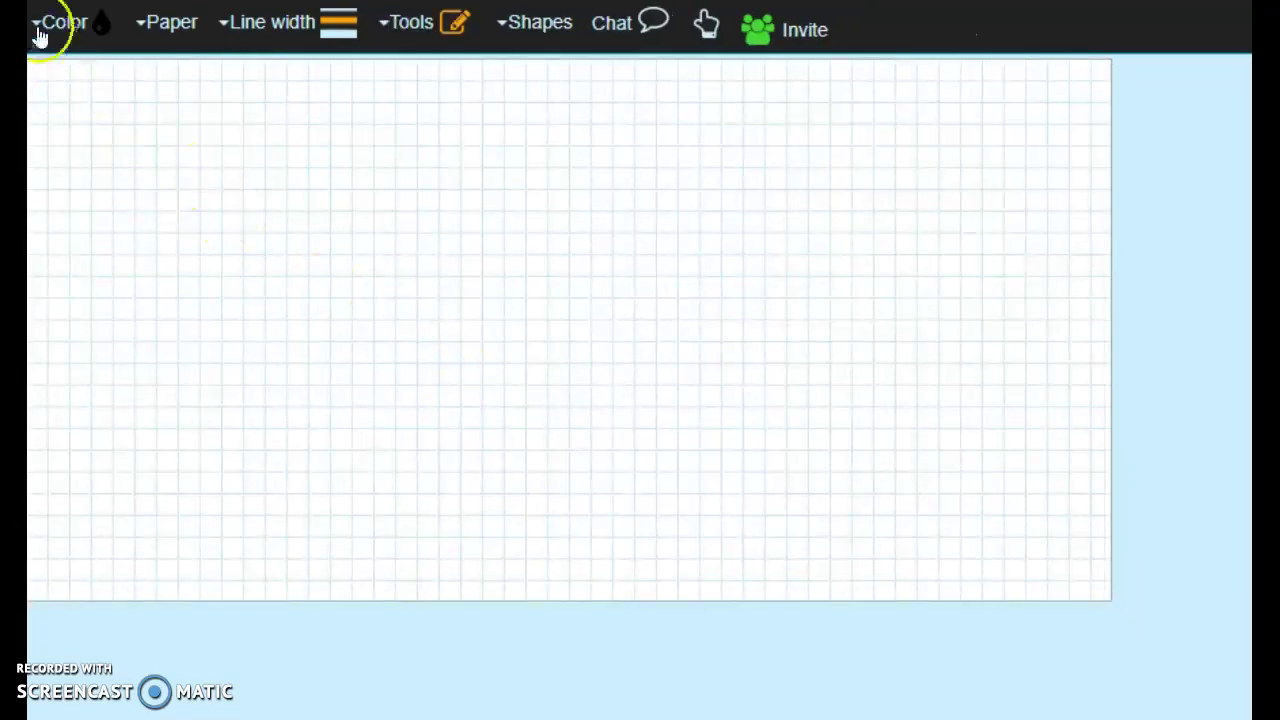
{"action": "left_click", "coordinate": [47, 25]}
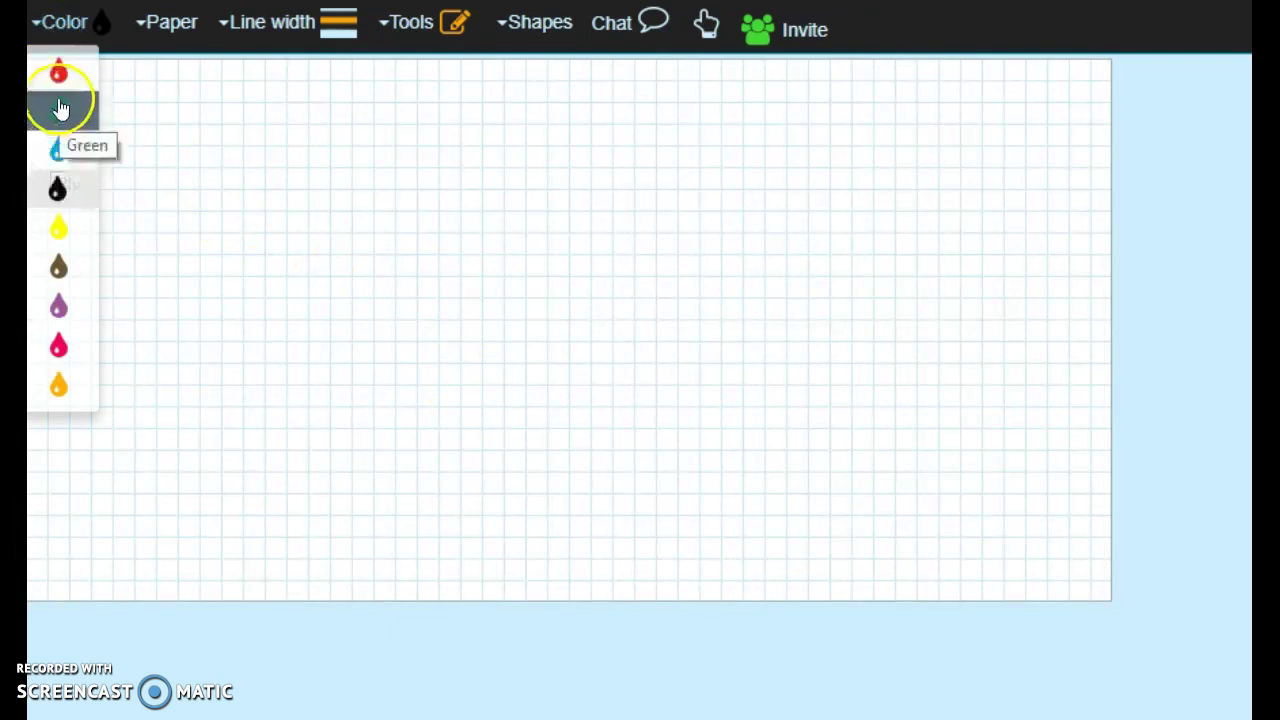
{"action": "left_click", "coordinate": [161, 44]}
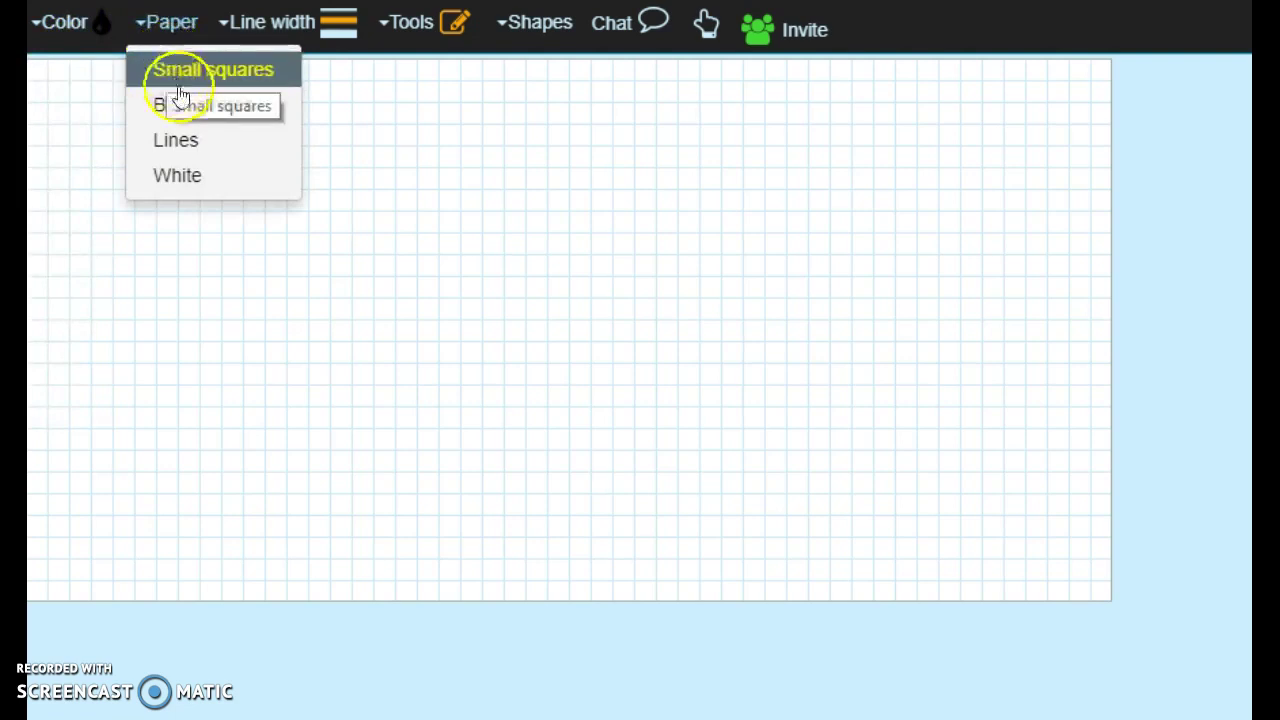
{"action": "left_click", "coordinate": [181, 172]}
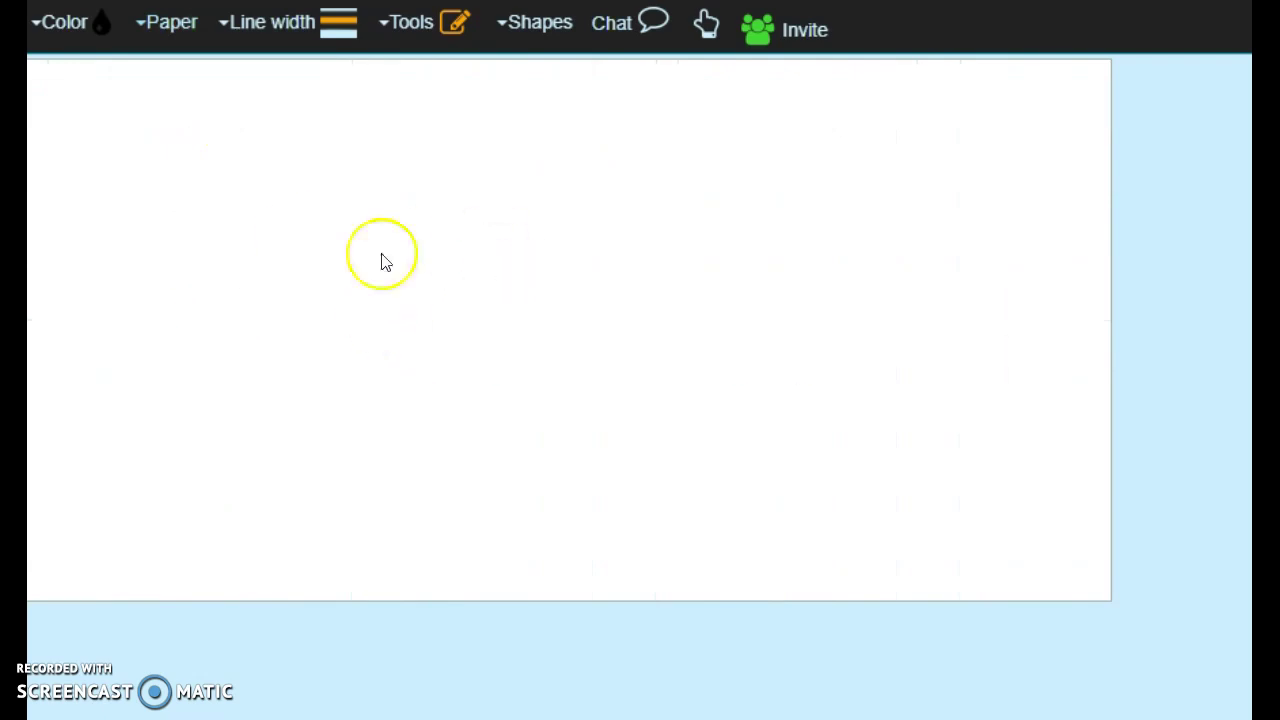
{"action": "left_click", "coordinate": [172, 28]}
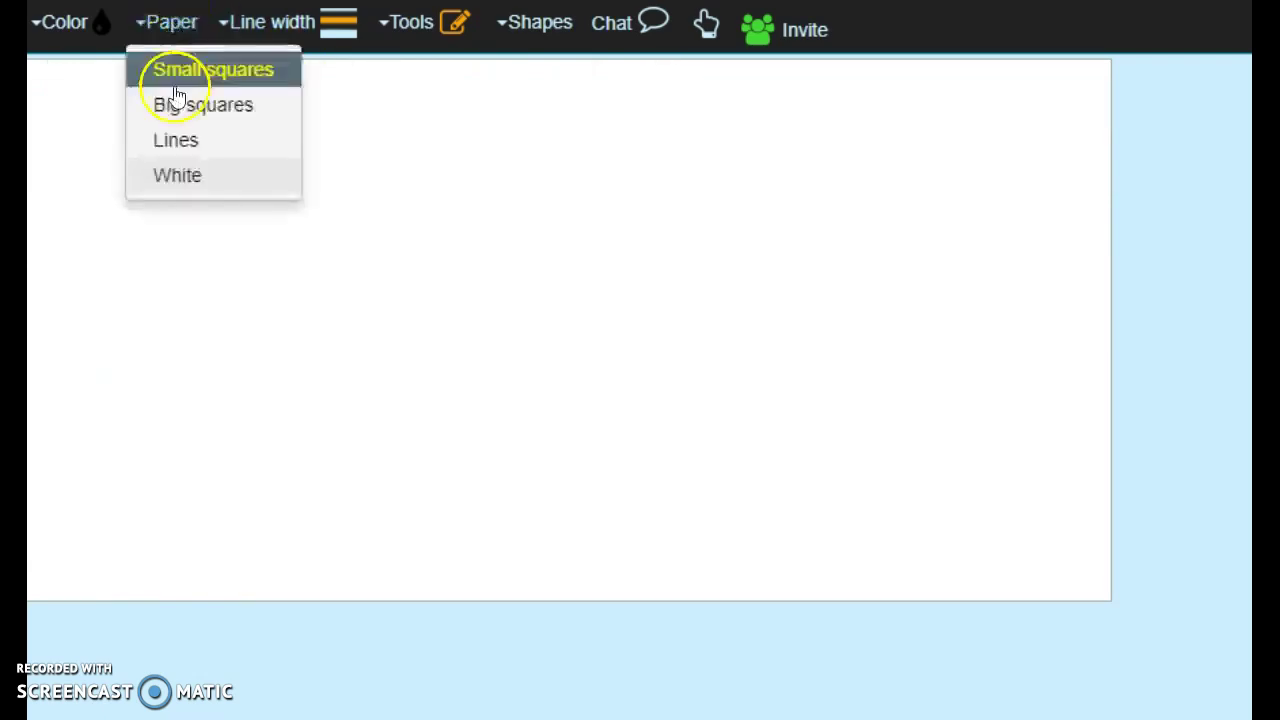
{"action": "left_click", "coordinate": [177, 66]}
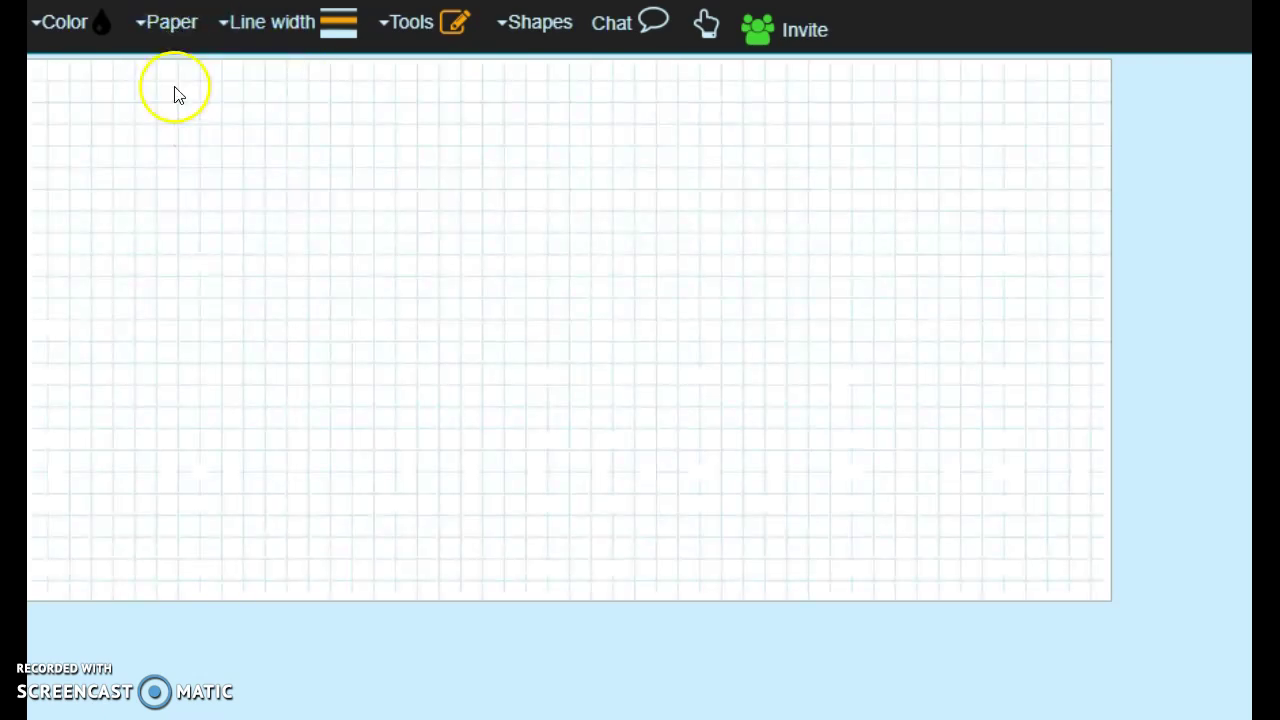
{"action": "left_click", "coordinate": [275, 30]}
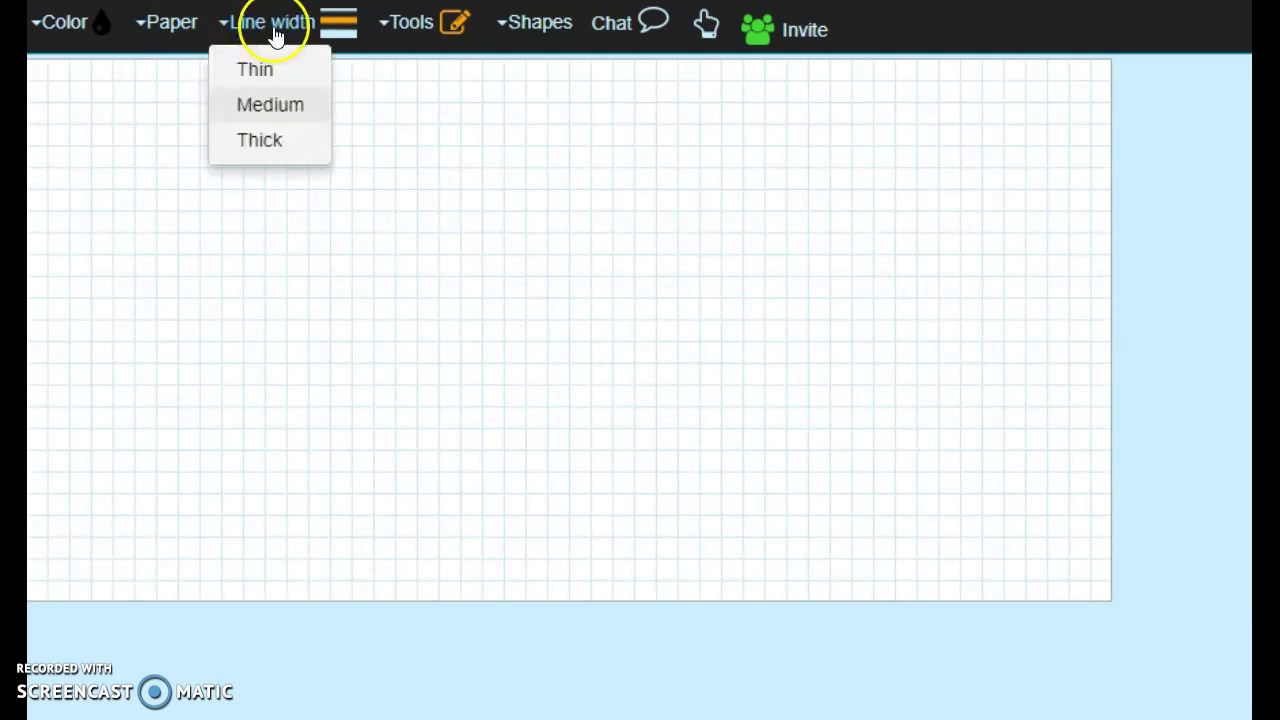
{"action": "left_click", "coordinate": [400, 30]}
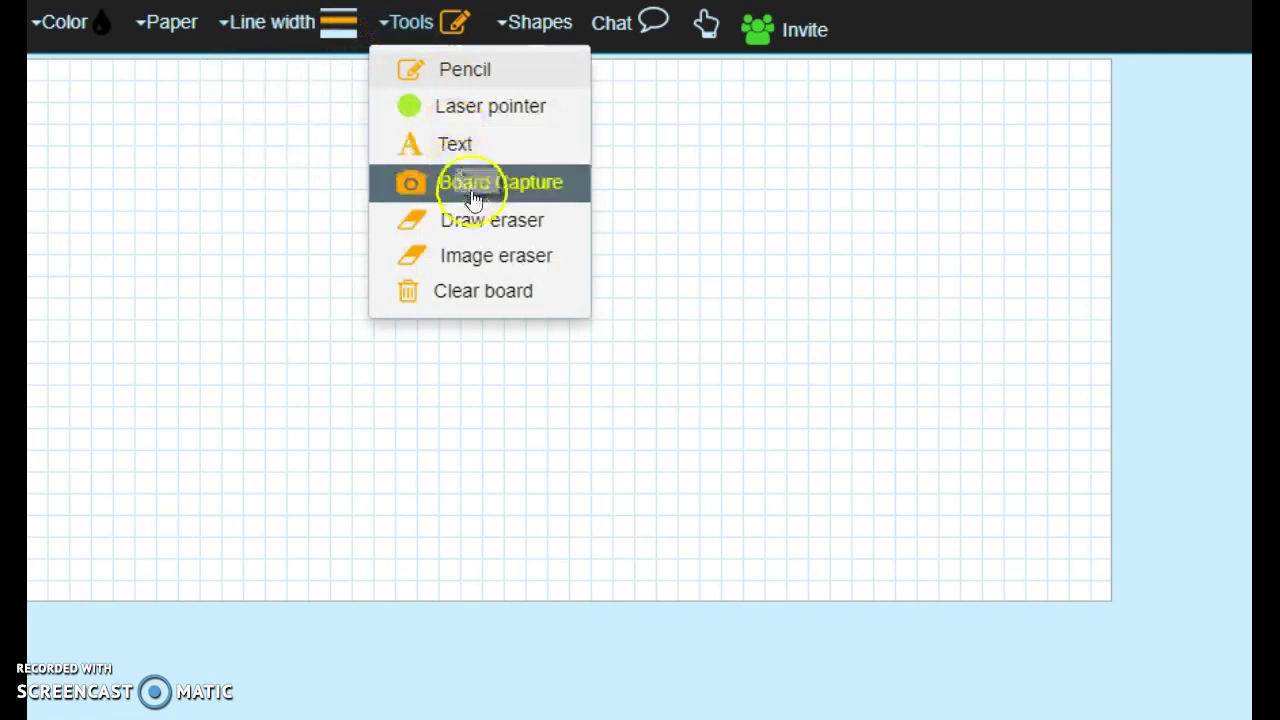
{"action": "left_click", "coordinate": [528, 26]}
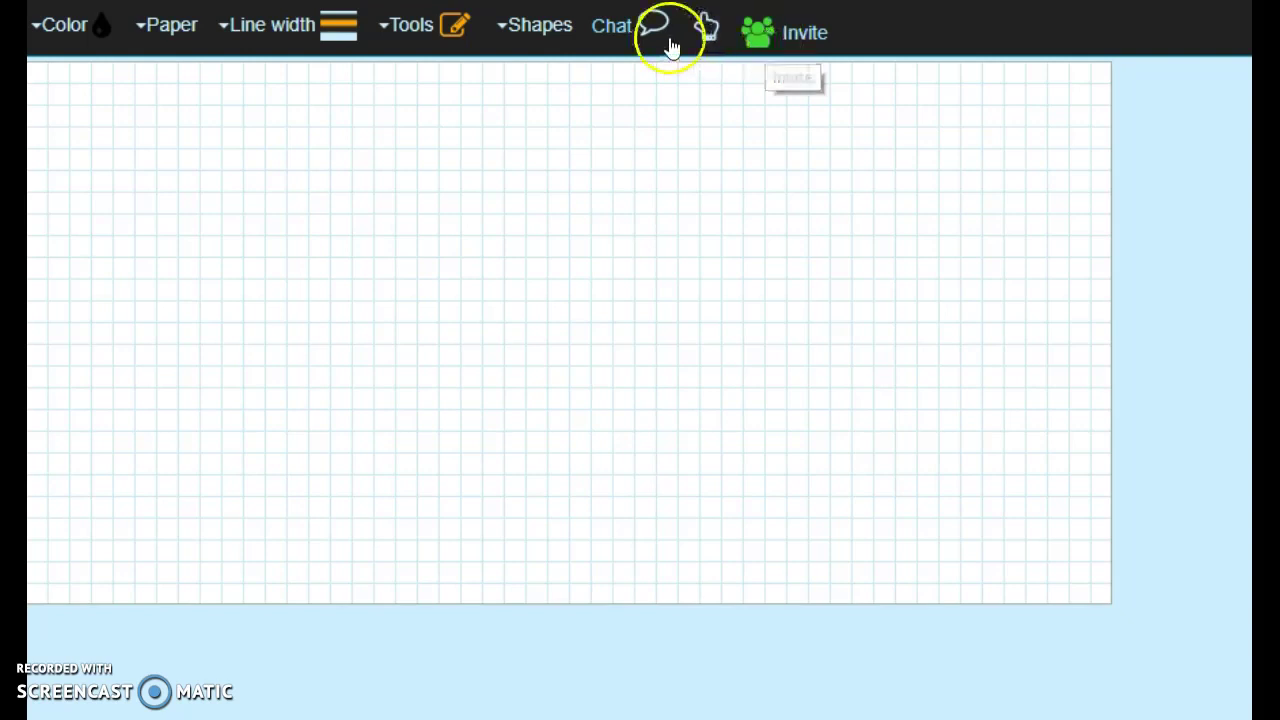
Place the typed text '(2,3) (1,2)' near the middle of the graph paper.
{"action": "left_click", "coordinate": [402, 38]}
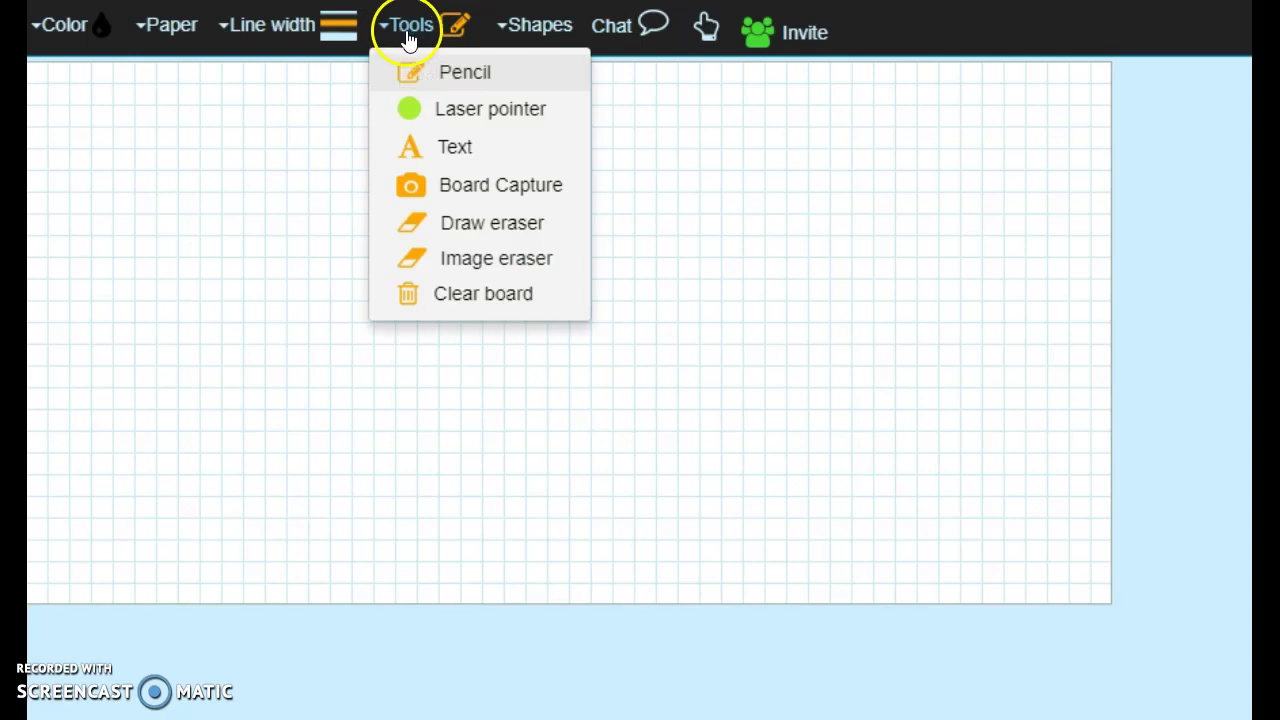
{"action": "left_click", "coordinate": [452, 156]}
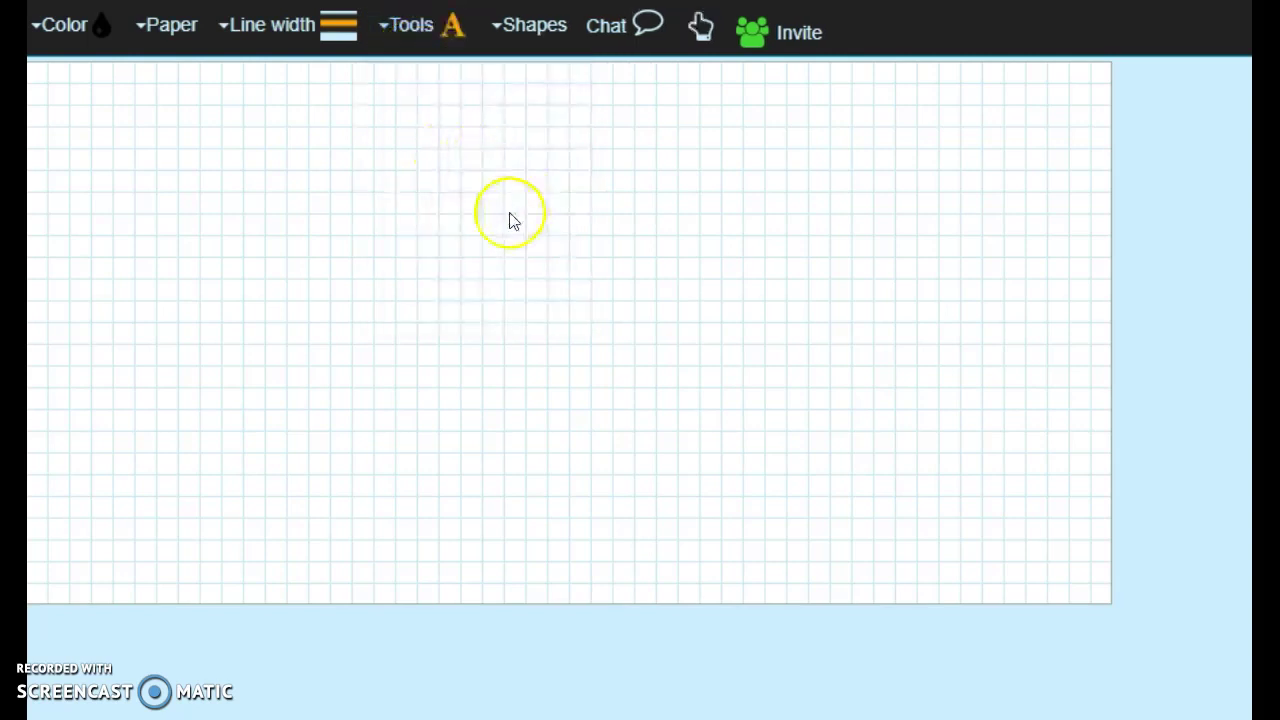
{"action": "left_click", "coordinate": [483, 300]}
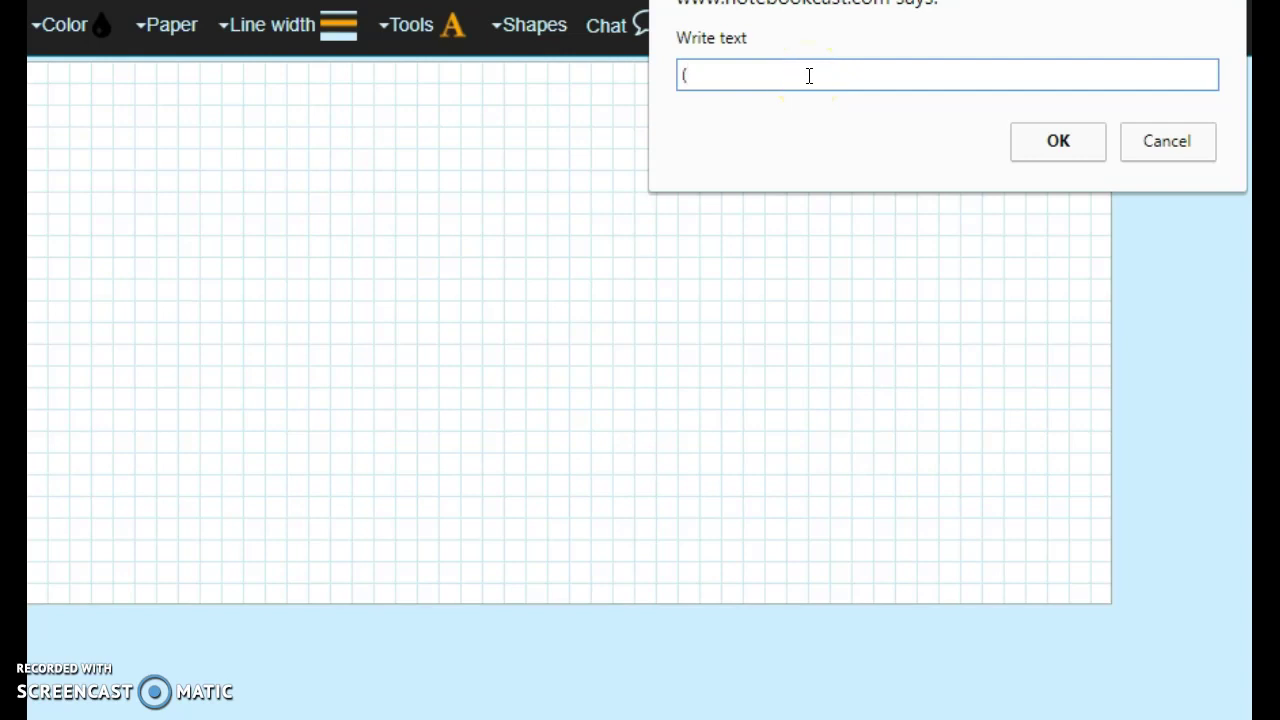
{"action": "type", "text": "(2,3) (1,2)"}
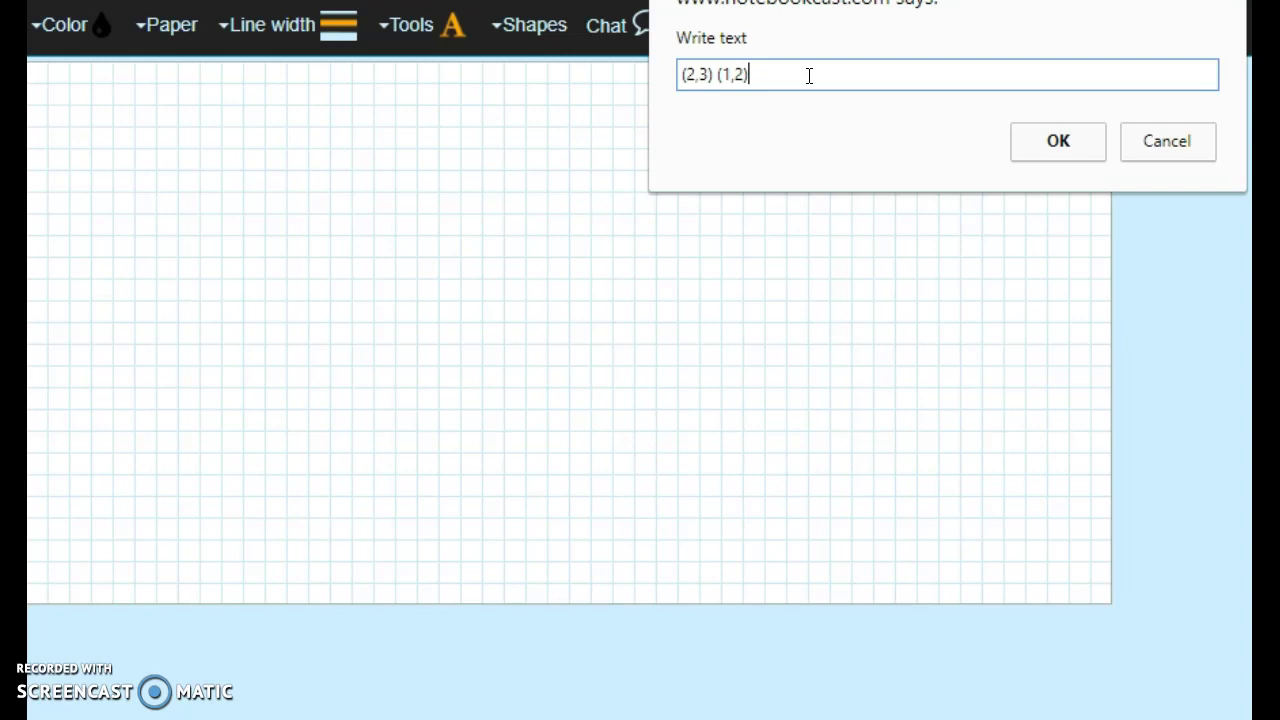
{"action": "left_click", "coordinate": [1050, 138]}
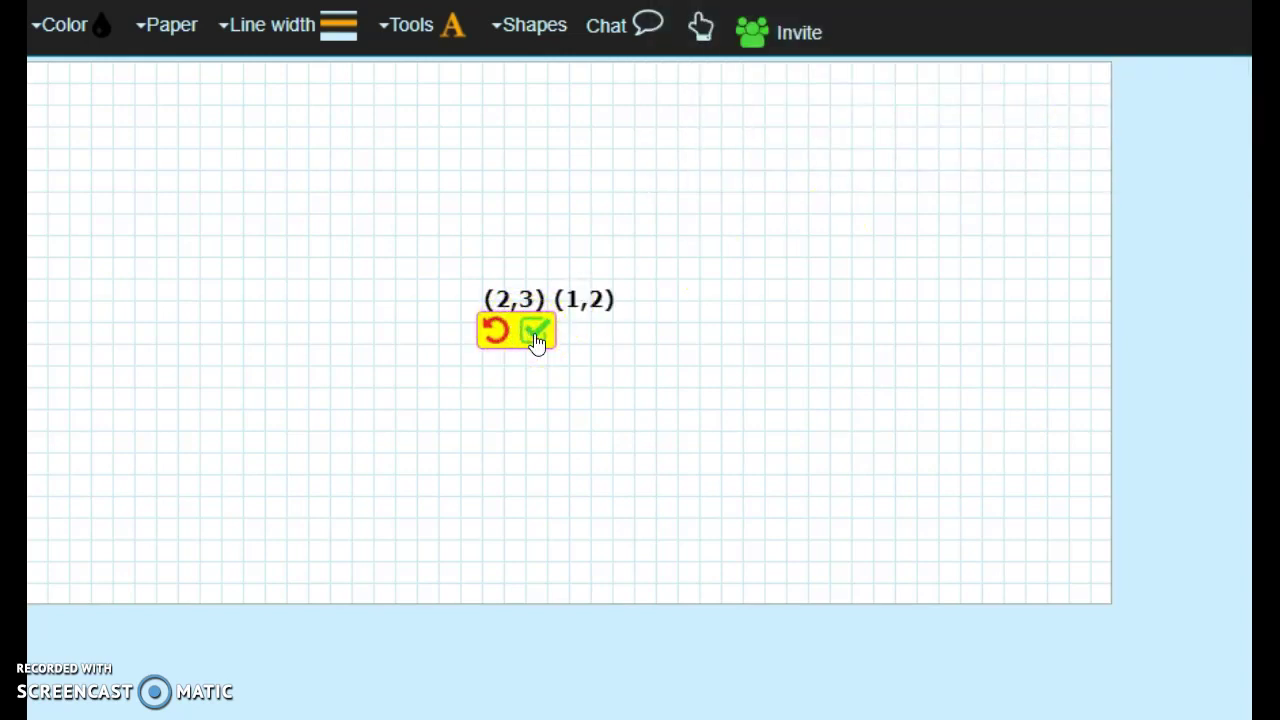
{"action": "left_click", "coordinate": [536, 336]}
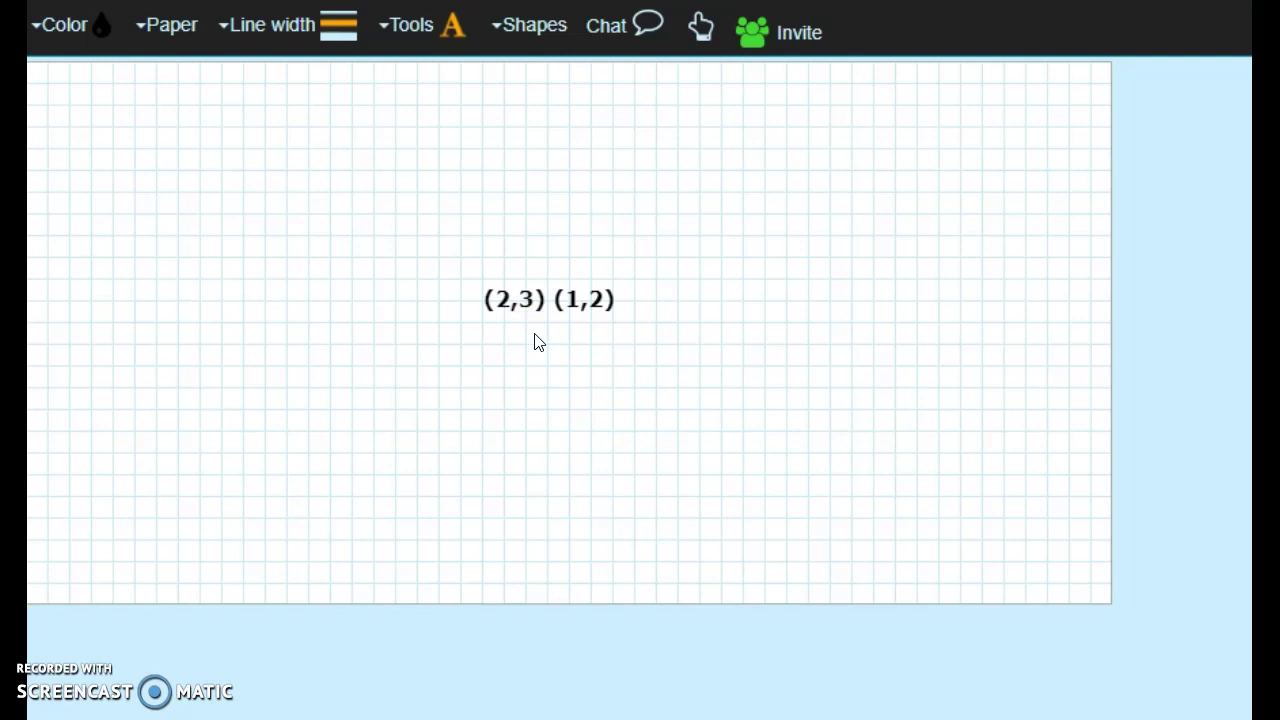
With a green freehand pen, underline the 3 of (2,3) and write 3-2 over a fraction bar.
{"action": "left_click", "coordinate": [430, 32]}
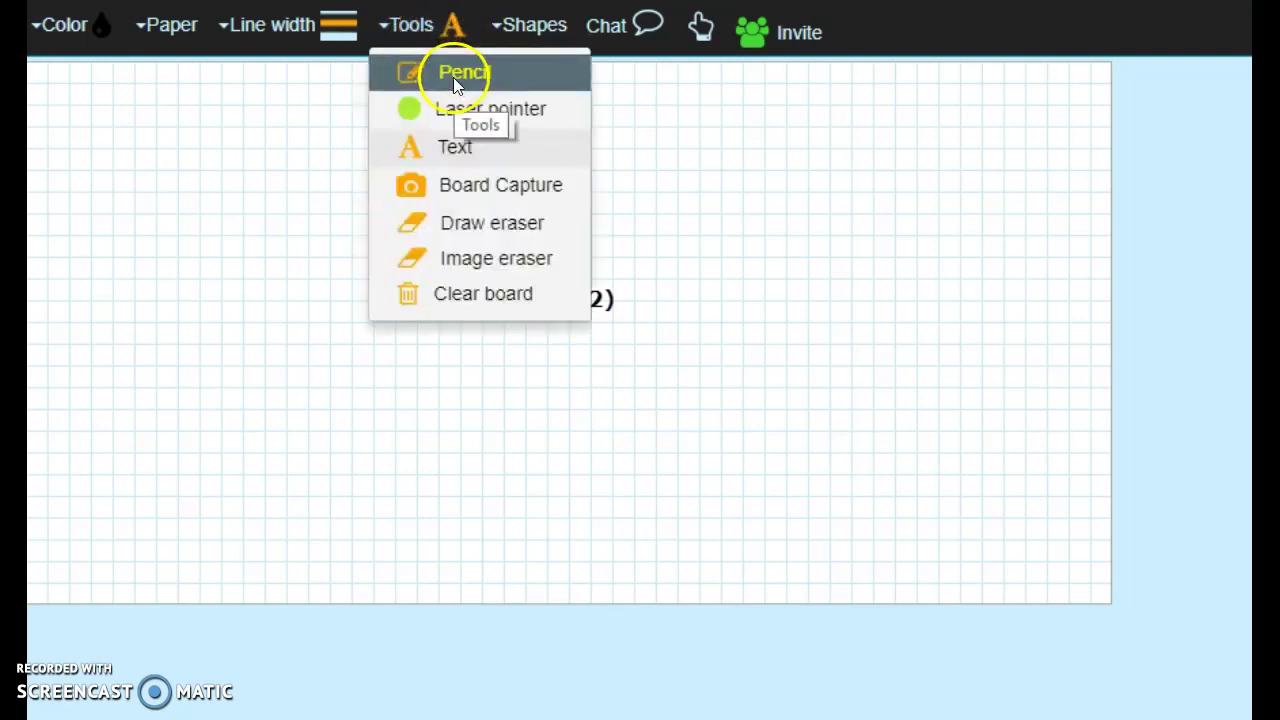
{"action": "left_click", "coordinate": [455, 85]}
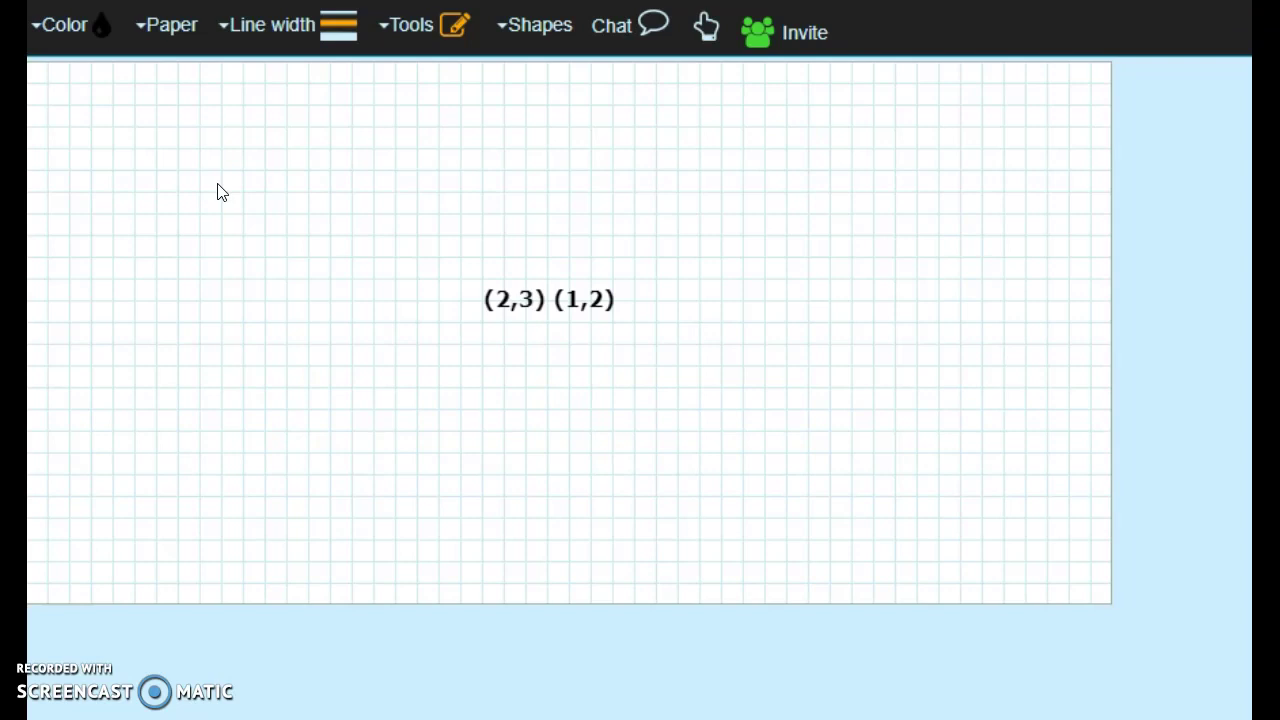
{"action": "left_click", "coordinate": [78, 44]}
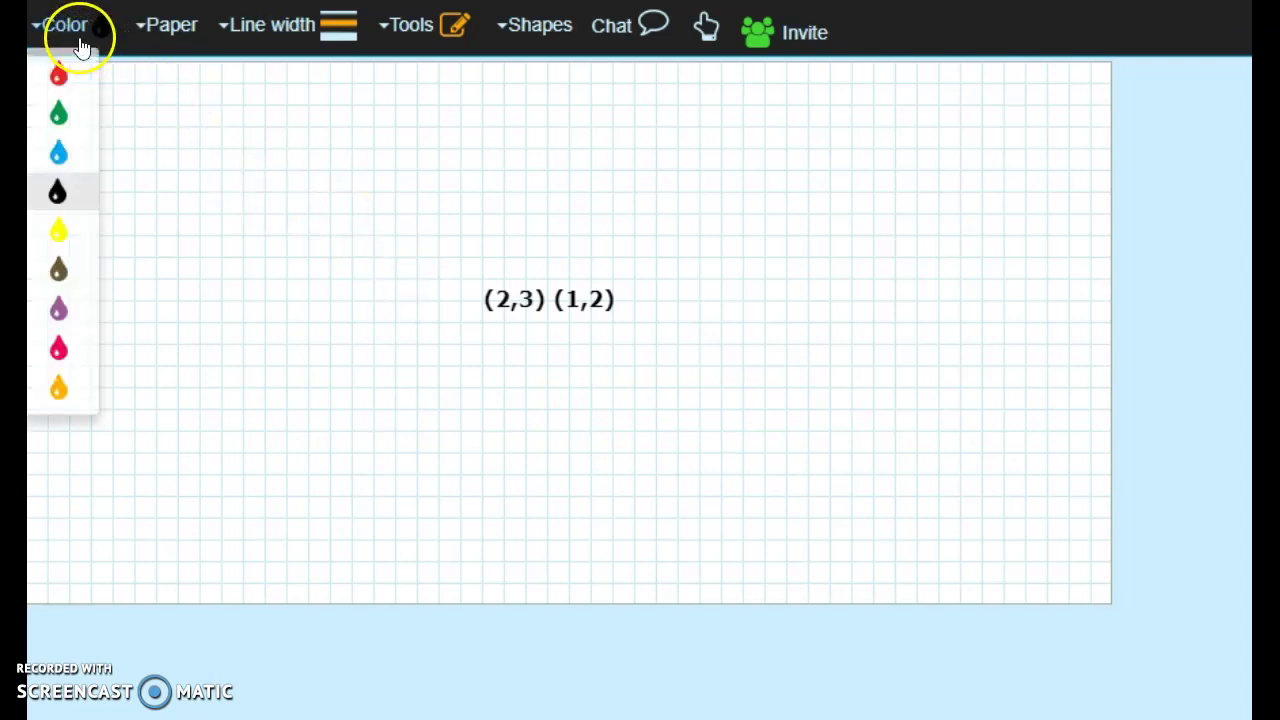
{"action": "left_click", "coordinate": [62, 120]}
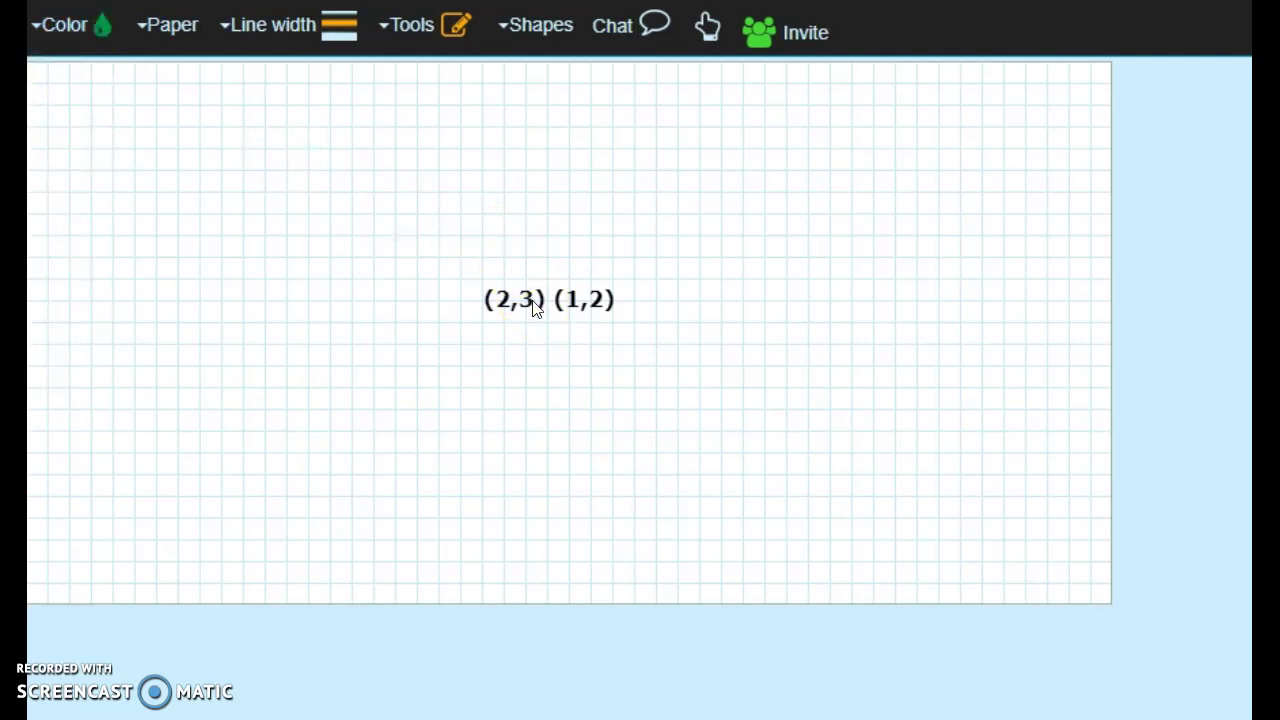
{"action": "mouse_move", "coordinate": [533, 305]}
{"action": "left_mouse_down"}
{"action": "mouse_move", "coordinate": [523, 316]}
{"action": "mouse_move", "coordinate": [613, 315]}
{"action": "left_mouse_up"}
{"action": "left_click_drag", "start_coordinate": [84, 134], "coordinate": [108, 165]}
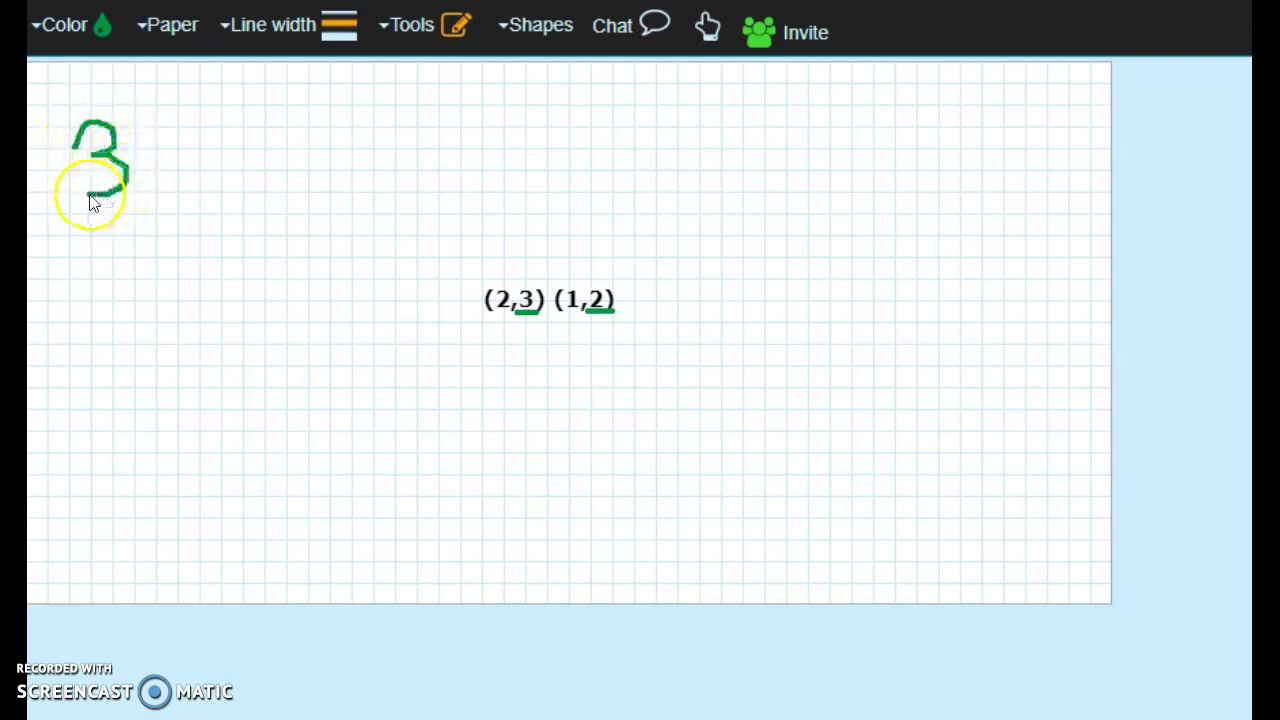
{"action": "mouse_move", "coordinate": [137, 152]}
{"action": "left_mouse_down"}
{"action": "mouse_move", "coordinate": [163, 147]}
{"action": "mouse_move", "coordinate": [172, 193]}
{"action": "mouse_move", "coordinate": [230, 172]}
{"action": "left_mouse_up"}
{"action": "left_click_drag", "start_coordinate": [98, 229], "coordinate": [250, 193]}
In brown, underline the x-values 2 and 1 and write the denominator 2-1.
{"action": "left_click", "coordinate": [72, 30]}
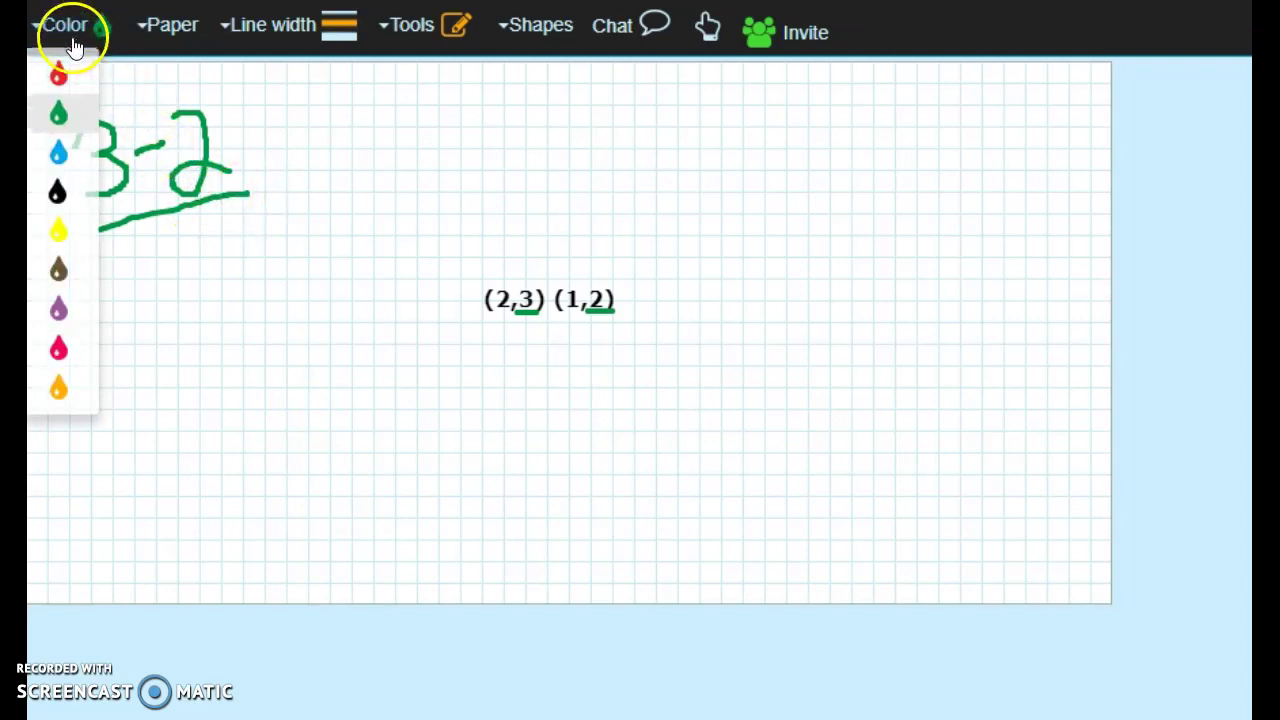
{"action": "left_click", "coordinate": [62, 272]}
{"action": "left_click_drag", "start_coordinate": [489, 317], "coordinate": [586, 313]}
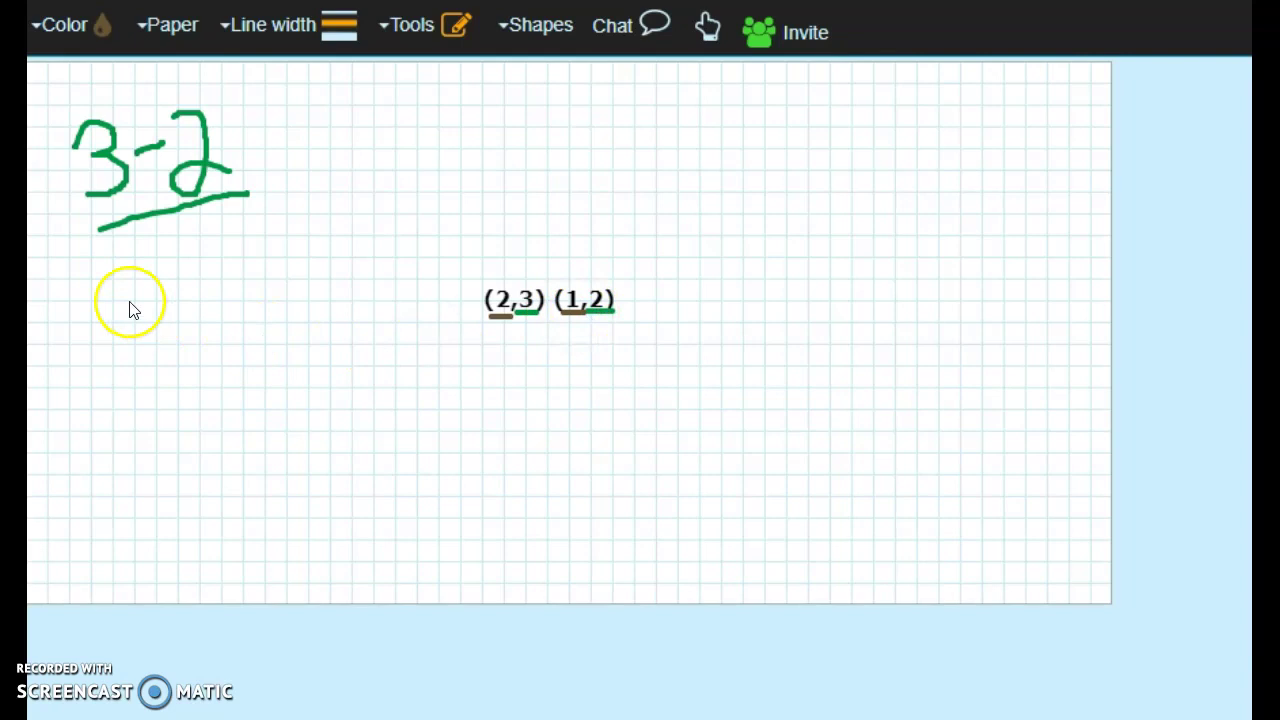
{"action": "mouse_move", "coordinate": [127, 262]}
{"action": "left_mouse_down"}
{"action": "mouse_move", "coordinate": [154, 357]}
{"action": "mouse_move", "coordinate": [187, 342]}
{"action": "left_mouse_up"}
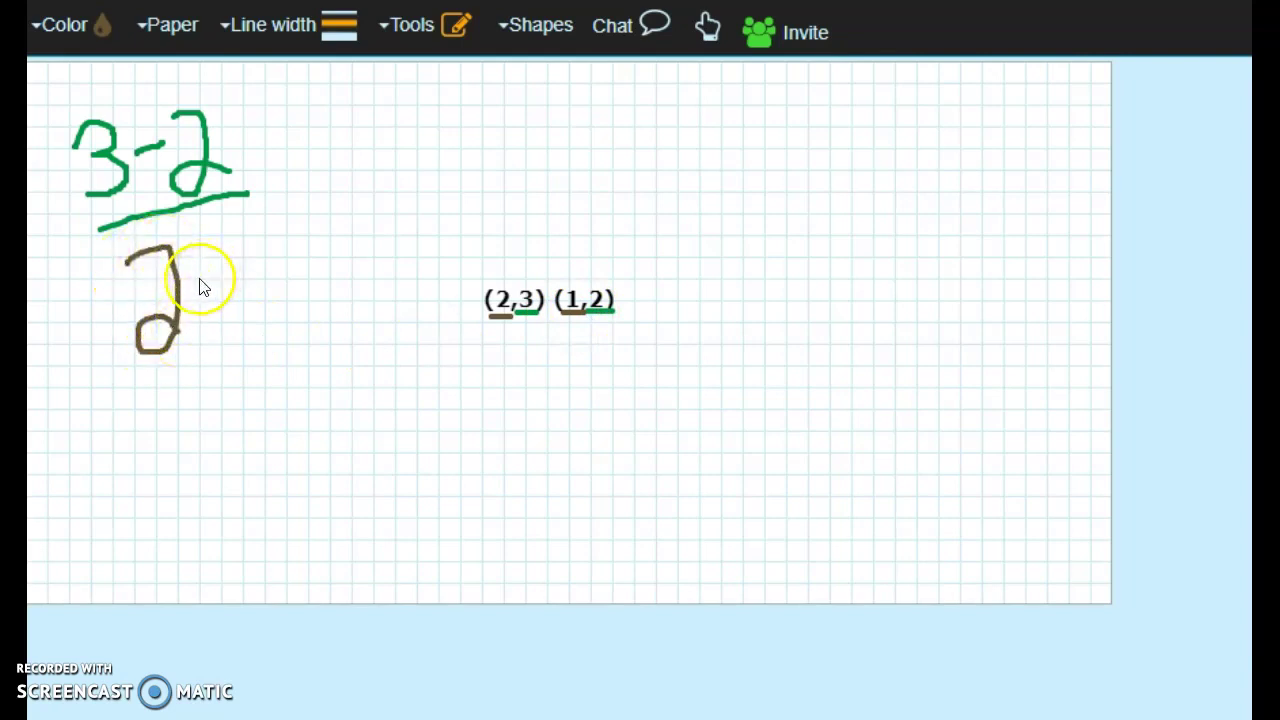
{"action": "mouse_move", "coordinate": [198, 278]}
{"action": "left_mouse_down"}
{"action": "mouse_move", "coordinate": [237, 260]}
{"action": "mouse_move", "coordinate": [275, 292]}
{"action": "left_mouse_up"}
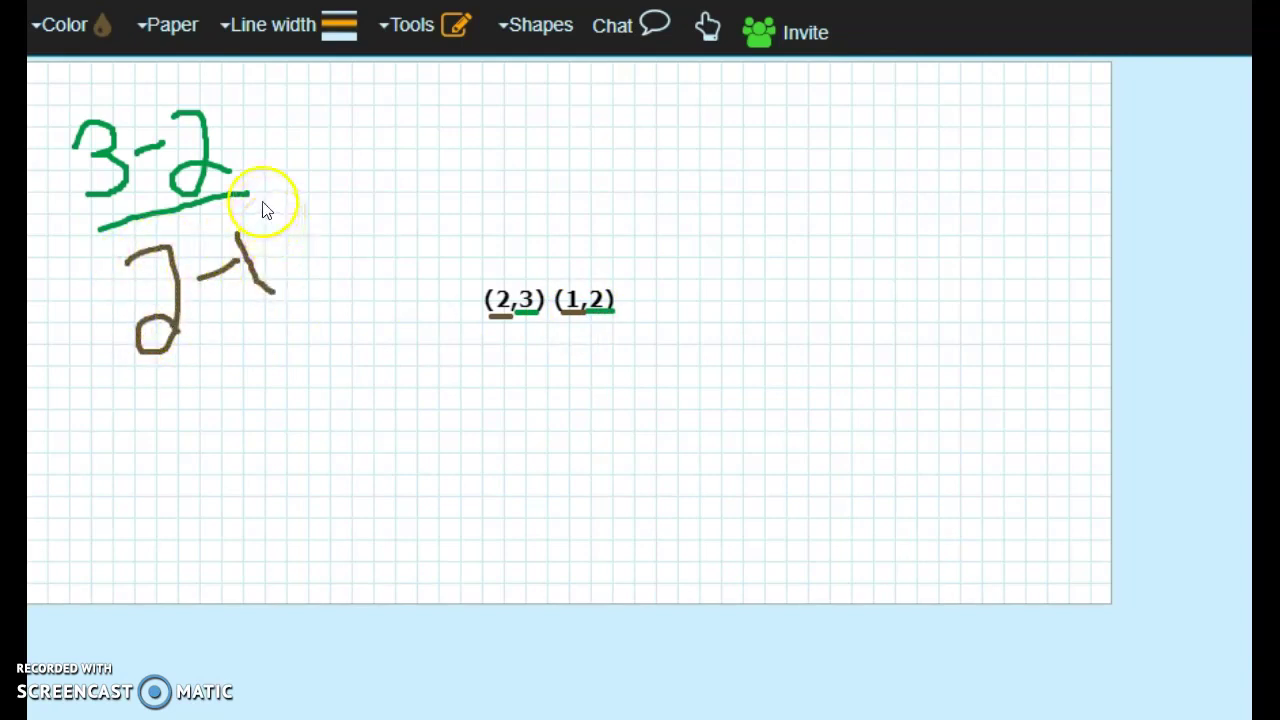
Write '= 1/1' after the fraction and 'm=1' below it.
{"action": "mouse_move", "coordinate": [259, 180]}
{"action": "left_mouse_down"}
{"action": "mouse_move", "coordinate": [282, 166]}
{"action": "mouse_move", "coordinate": [286, 178]}
{"action": "left_mouse_up"}
{"action": "mouse_move", "coordinate": [305, 113]}
{"action": "left_mouse_down"}
{"action": "mouse_move", "coordinate": [315, 148]}
{"action": "mouse_move", "coordinate": [357, 162]}
{"action": "mouse_move", "coordinate": [350, 233]}
{"action": "left_mouse_up"}
{"action": "left_click", "coordinate": [310, 185]}
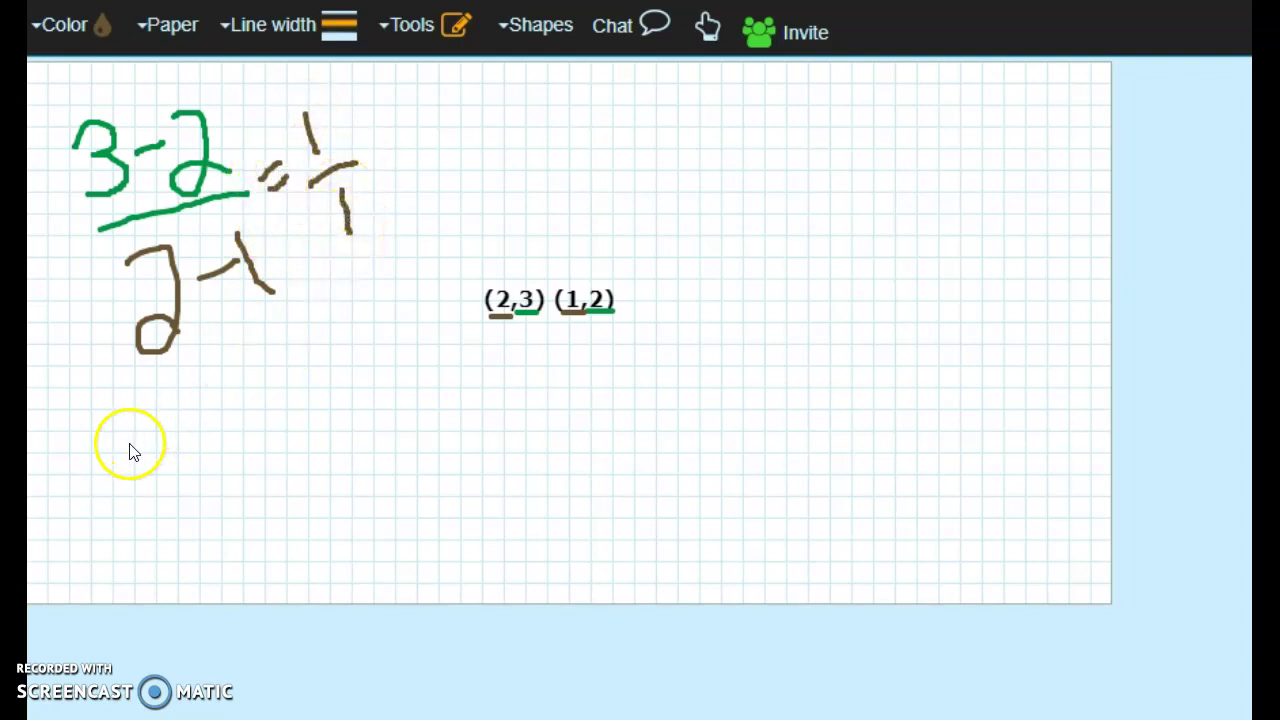
{"action": "mouse_move", "coordinate": [123, 445]}
{"action": "left_mouse_down"}
{"action": "mouse_move", "coordinate": [126, 476]}
{"action": "mouse_move", "coordinate": [126, 455]}
{"action": "mouse_move", "coordinate": [148, 460]}
{"action": "mouse_move", "coordinate": [171, 434]}
{"action": "mouse_move", "coordinate": [176, 465]}
{"action": "mouse_move", "coordinate": [214, 419]}
{"action": "mouse_move", "coordinate": [221, 440]}
{"action": "left_mouse_up"}
{"action": "left_click_drag", "start_coordinate": [231, 384], "coordinate": [240, 440]}
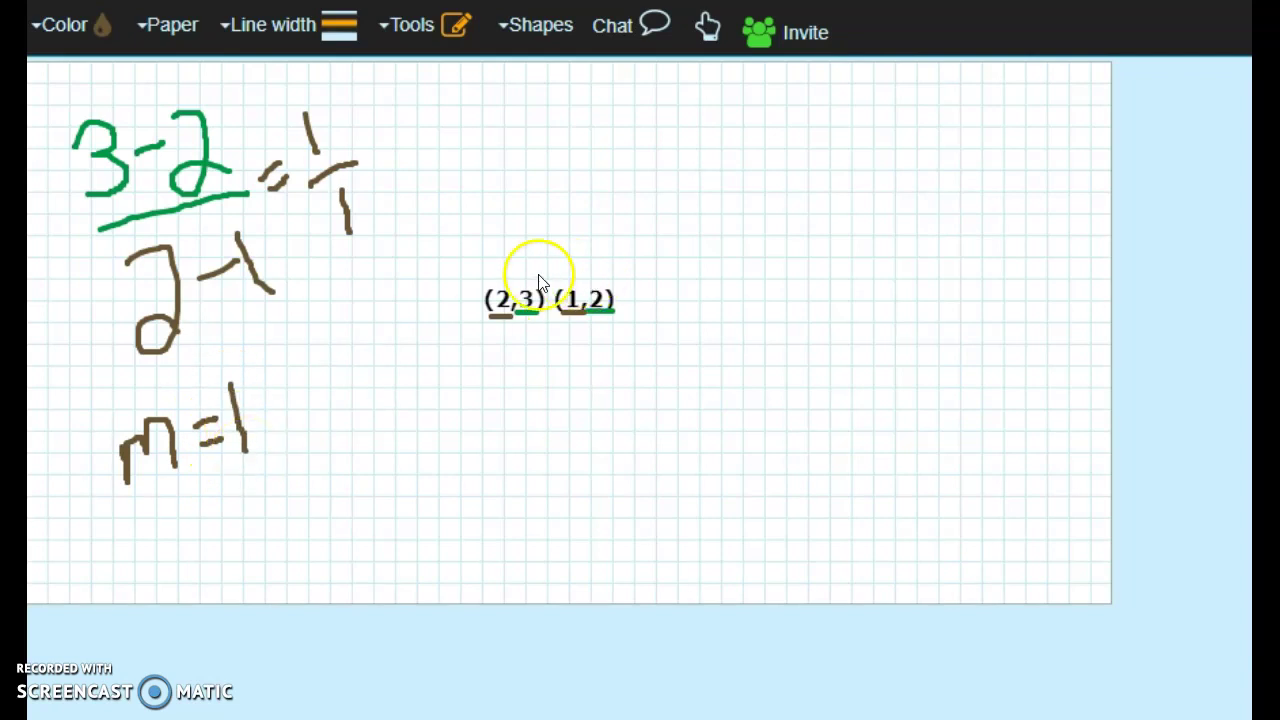
In red ink, write 'y-' and circle the point (2,3).
{"action": "left_click", "coordinate": [66, 27]}
{"action": "left_click", "coordinate": [73, 90]}
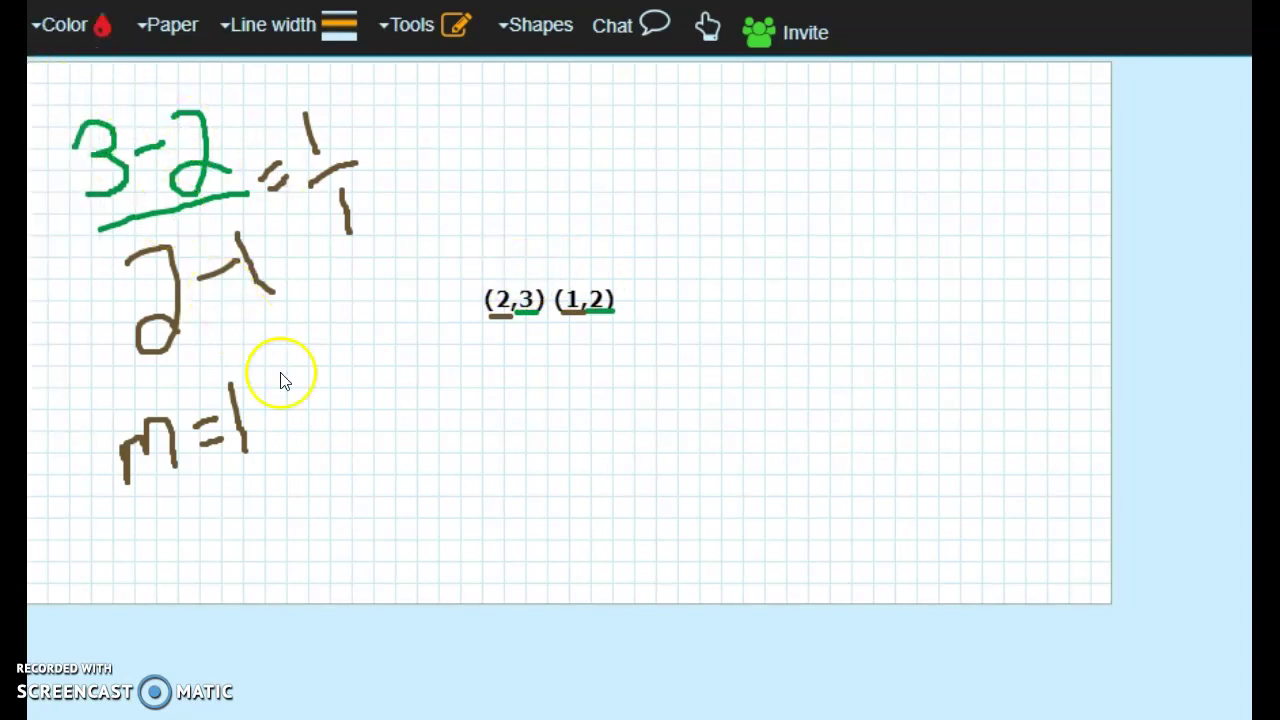
{"action": "left_click_drag", "start_coordinate": [362, 402], "coordinate": [422, 452]}
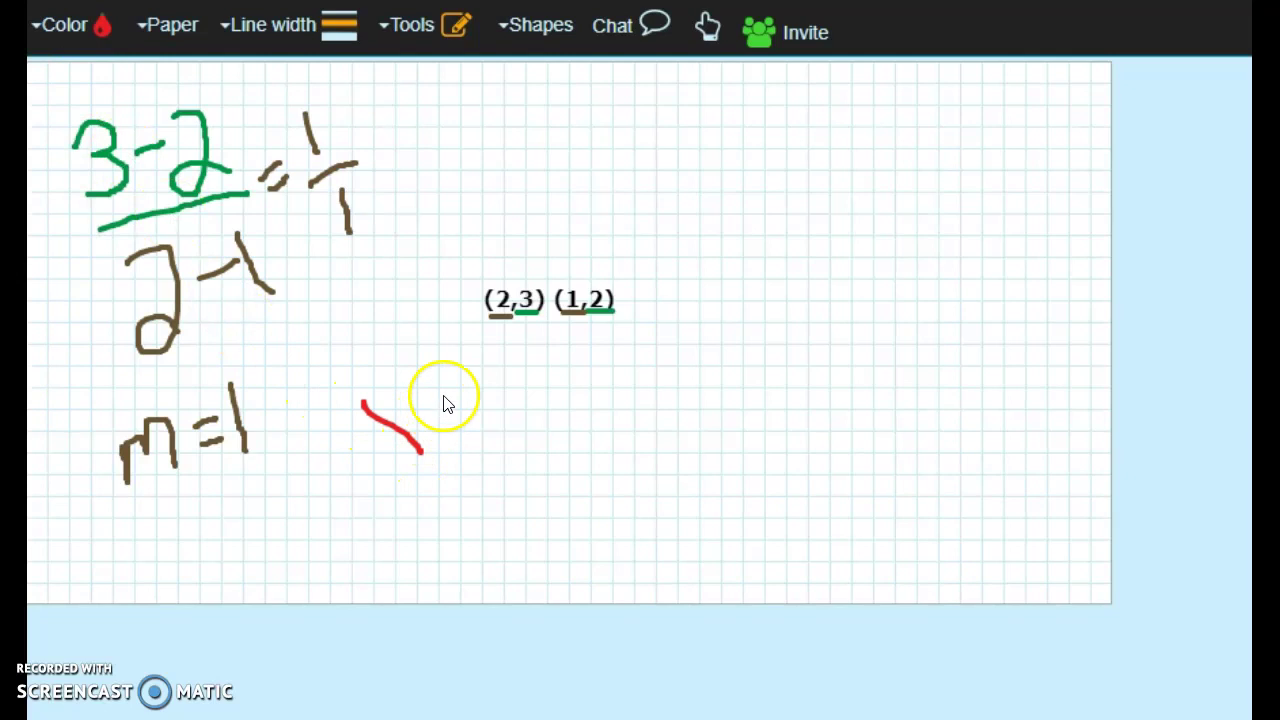
{"action": "left_click_drag", "start_coordinate": [443, 396], "coordinate": [399, 512]}
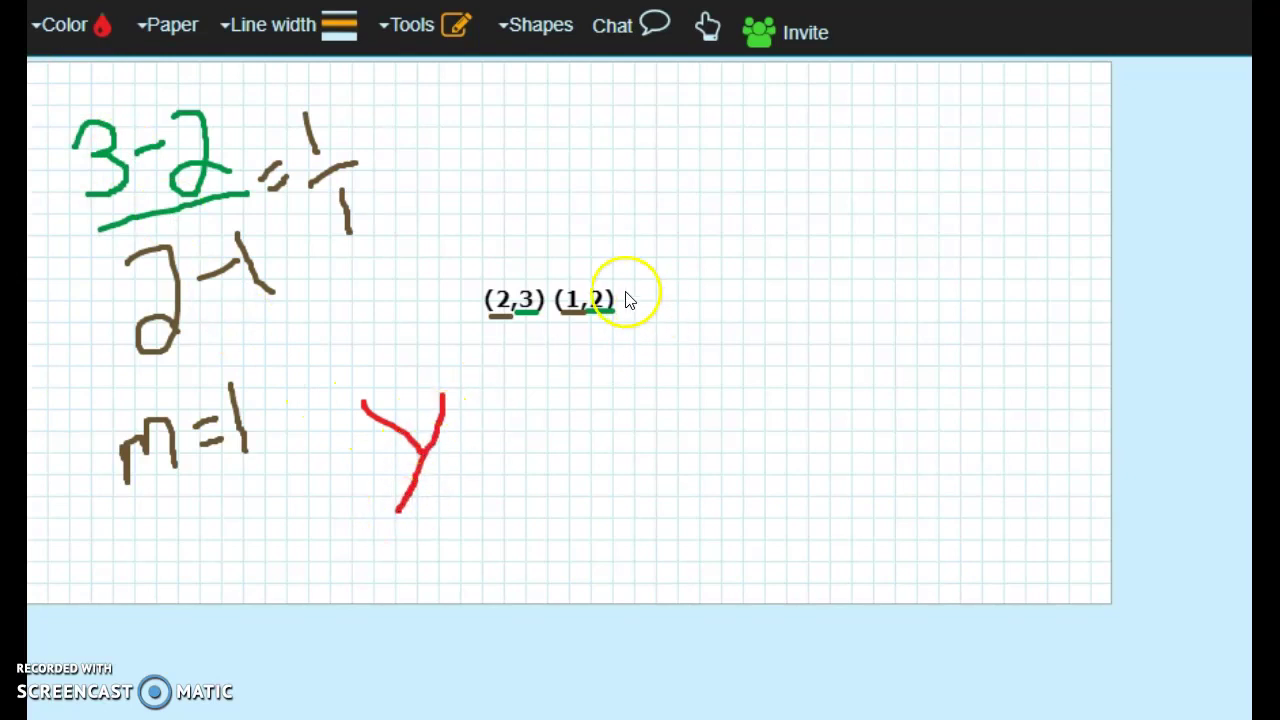
{"action": "mouse_move", "coordinate": [540, 266]}
{"action": "left_mouse_down"}
{"action": "mouse_move", "coordinate": [486, 286]}
{"action": "mouse_move", "coordinate": [483, 323]}
{"action": "mouse_move", "coordinate": [529, 334]}
{"action": "mouse_move", "coordinate": [543, 263]}
{"action": "left_mouse_up"}
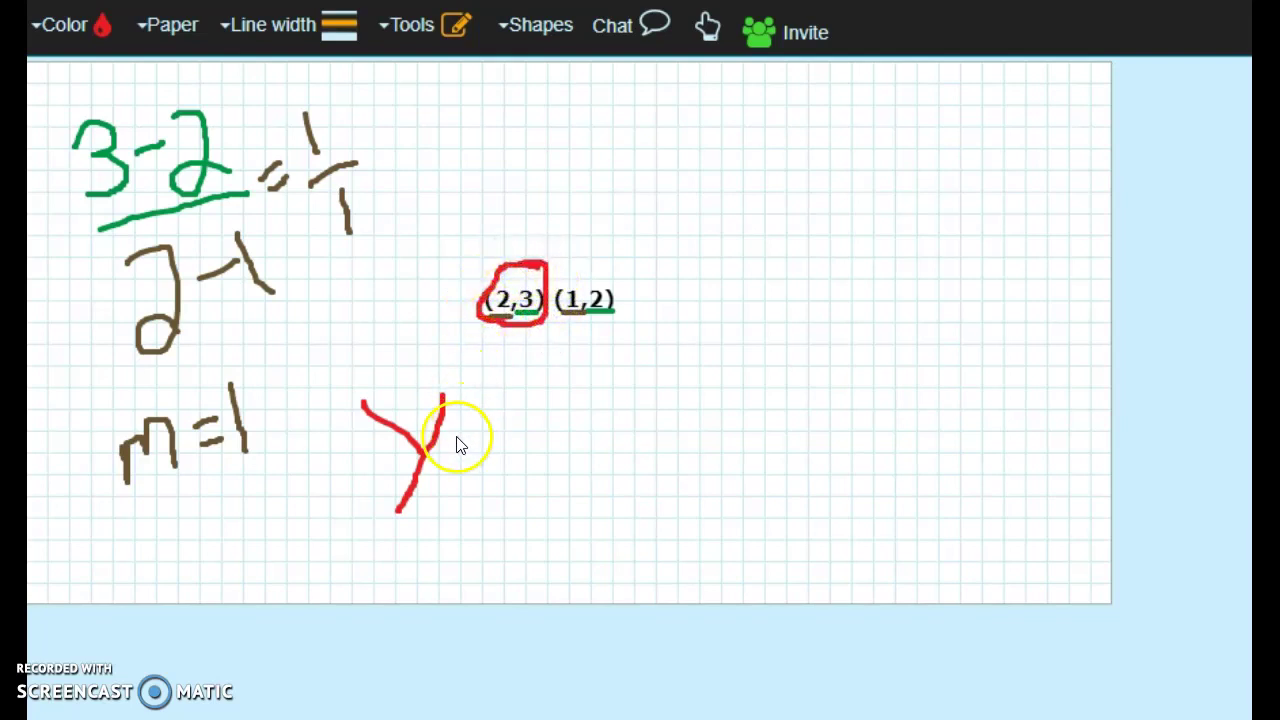
{"action": "mouse_move", "coordinate": [443, 438]}
{"action": "left_mouse_down"}
{"action": "mouse_move", "coordinate": [490, 438]}
{"action": "mouse_move", "coordinate": [514, 420]}
{"action": "mouse_move", "coordinate": [526, 463]}
{"action": "mouse_move", "coordinate": [498, 458]}
{"action": "left_mouse_up"}
Complete the equation as '=1(x-2)' and box the 1 in m=1.
{"action": "left_click_drag", "start_coordinate": [564, 418], "coordinate": [592, 414]}
{"action": "left_click_drag", "start_coordinate": [566, 455], "coordinate": [599, 441]}
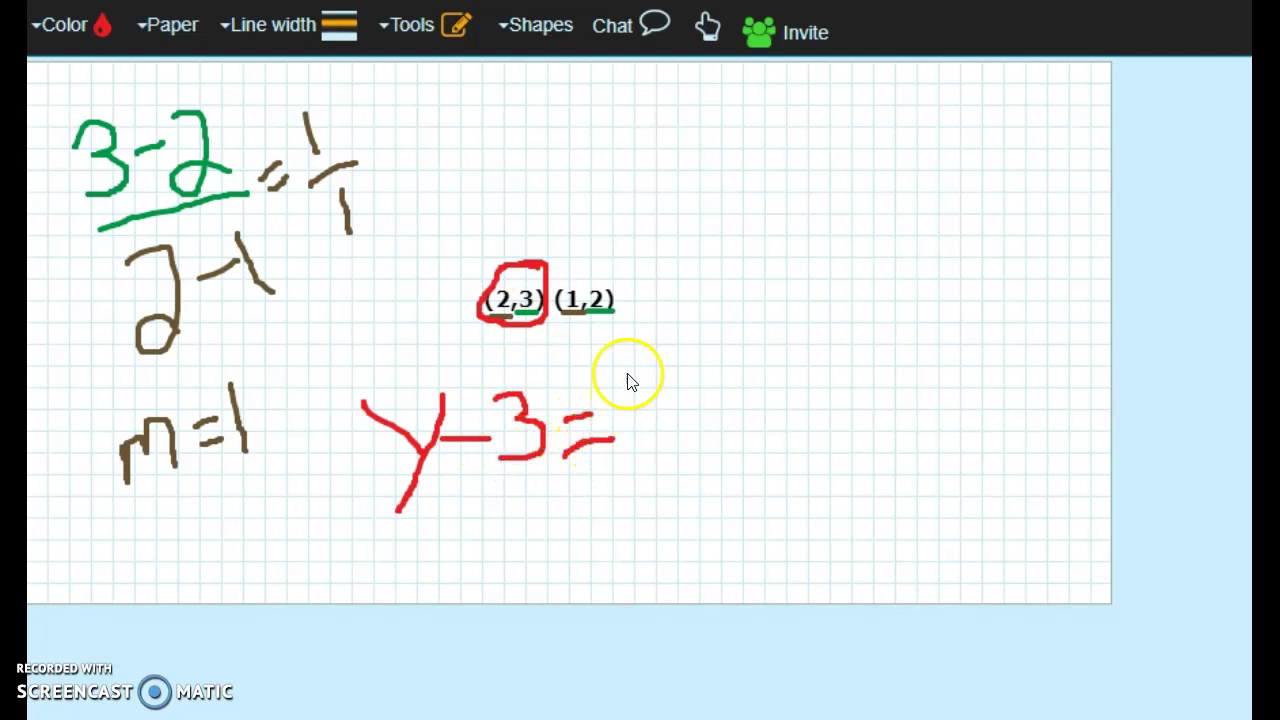
{"action": "left_click_drag", "start_coordinate": [629, 377], "coordinate": [636, 438]}
{"action": "mouse_move", "coordinate": [213, 352]}
{"action": "left_mouse_down"}
{"action": "mouse_move", "coordinate": [218, 414]}
{"action": "mouse_move", "coordinate": [268, 458]}
{"action": "left_mouse_up"}
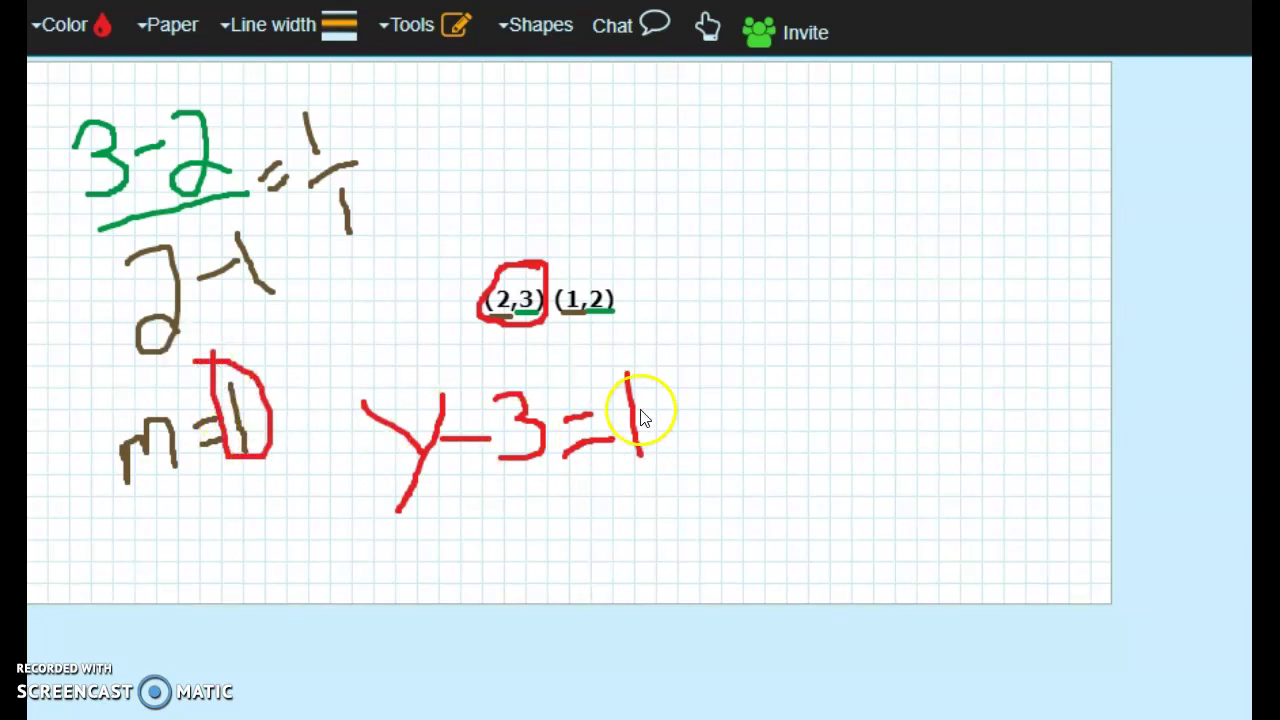
{"action": "left_click_drag", "start_coordinate": [677, 378], "coordinate": [671, 466]}
{"action": "mouse_move", "coordinate": [688, 419]}
{"action": "left_mouse_down"}
{"action": "mouse_move", "coordinate": [732, 435]}
{"action": "mouse_move", "coordinate": [714, 448]}
{"action": "mouse_move", "coordinate": [757, 408]}
{"action": "mouse_move", "coordinate": [779, 432]}
{"action": "mouse_move", "coordinate": [802, 427]}
{"action": "left_mouse_up"}
{"action": "left_click_drag", "start_coordinate": [812, 357], "coordinate": [848, 456]}
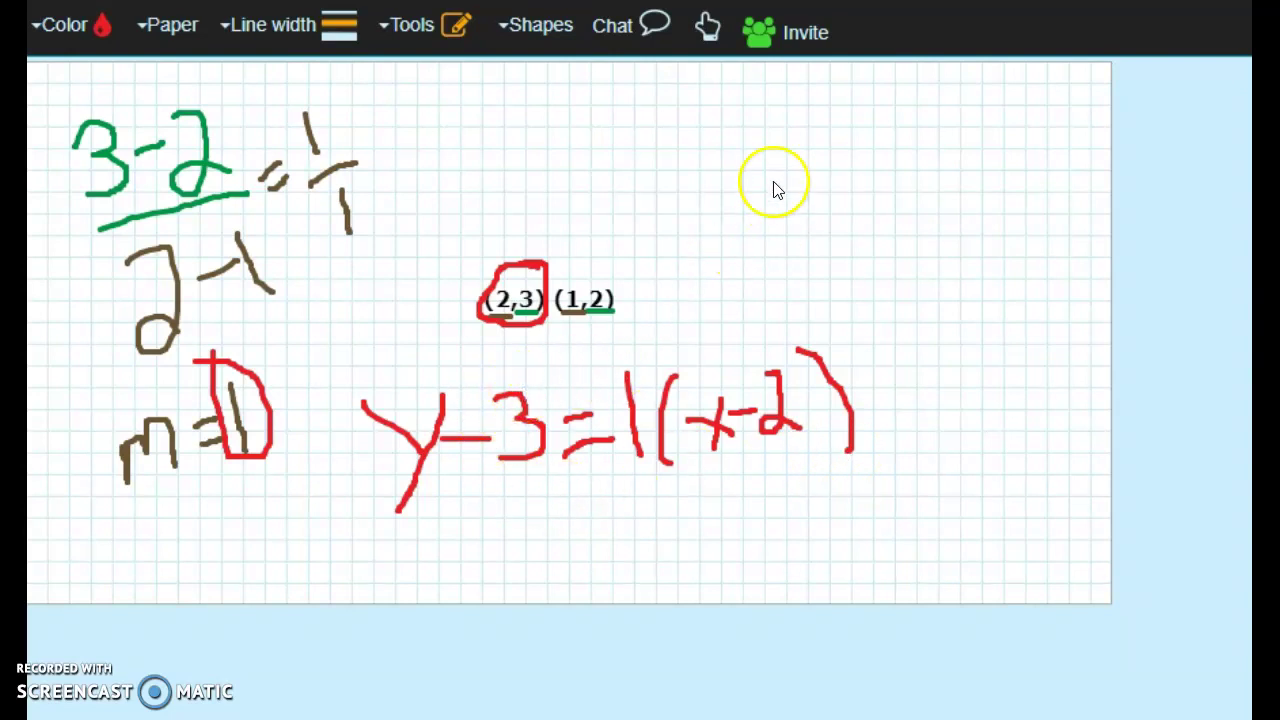
Draw and confirm a straight vertical red line near the board's top right.
{"action": "left_click", "coordinate": [575, 28]}
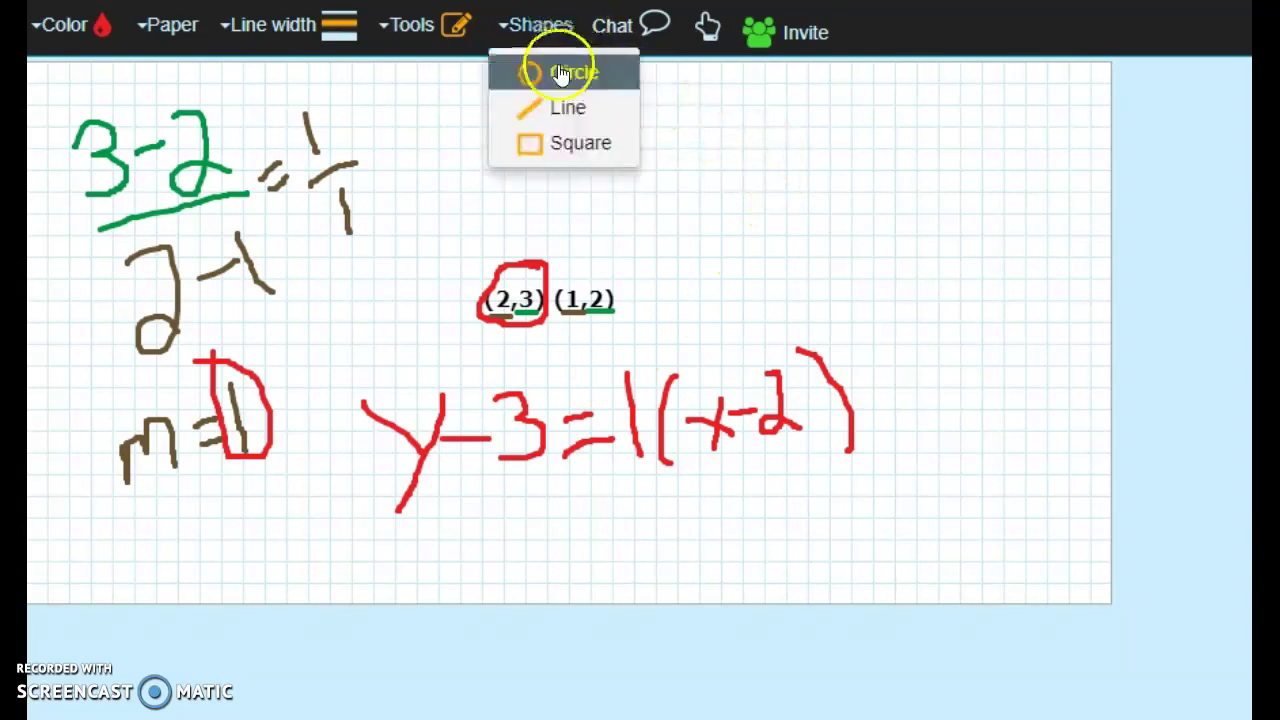
{"action": "left_click", "coordinate": [578, 106]}
{"action": "left_click_drag", "start_coordinate": [742, 102], "coordinate": [744, 280]}
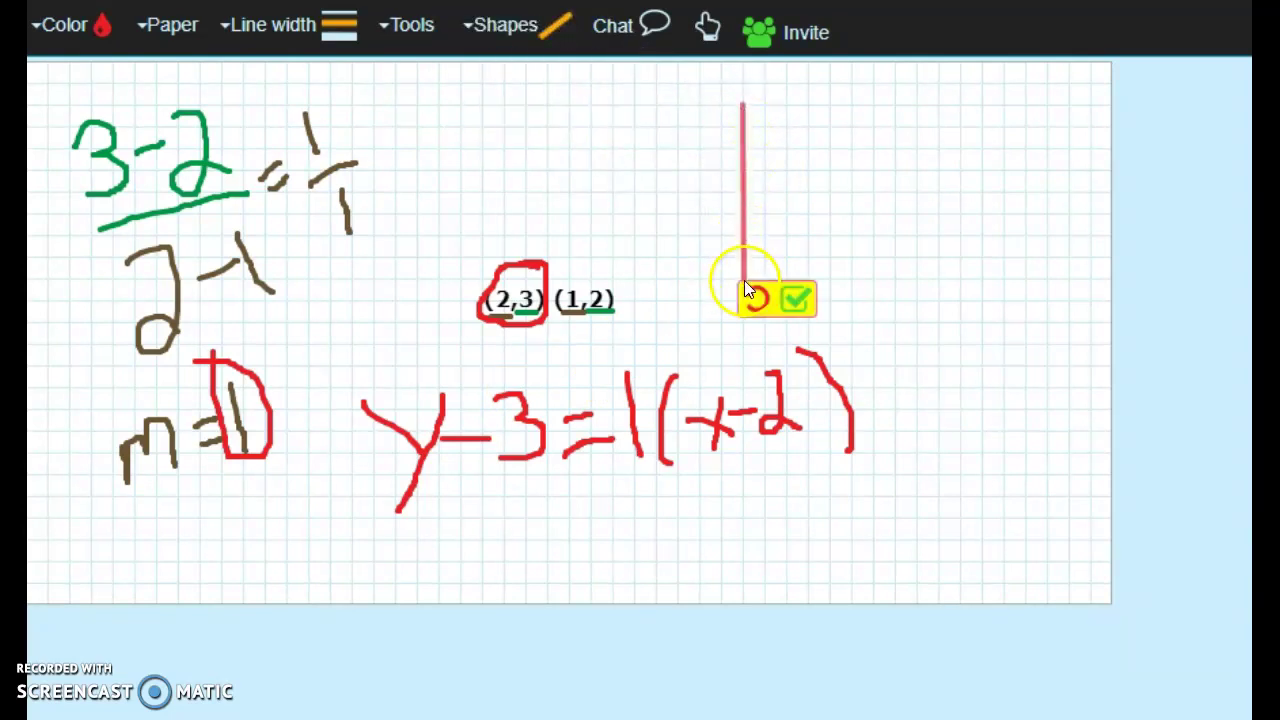
{"action": "left_click", "coordinate": [700, 192]}
{"action": "left_click_drag", "start_coordinate": [742, 198], "coordinate": [741, 102]}
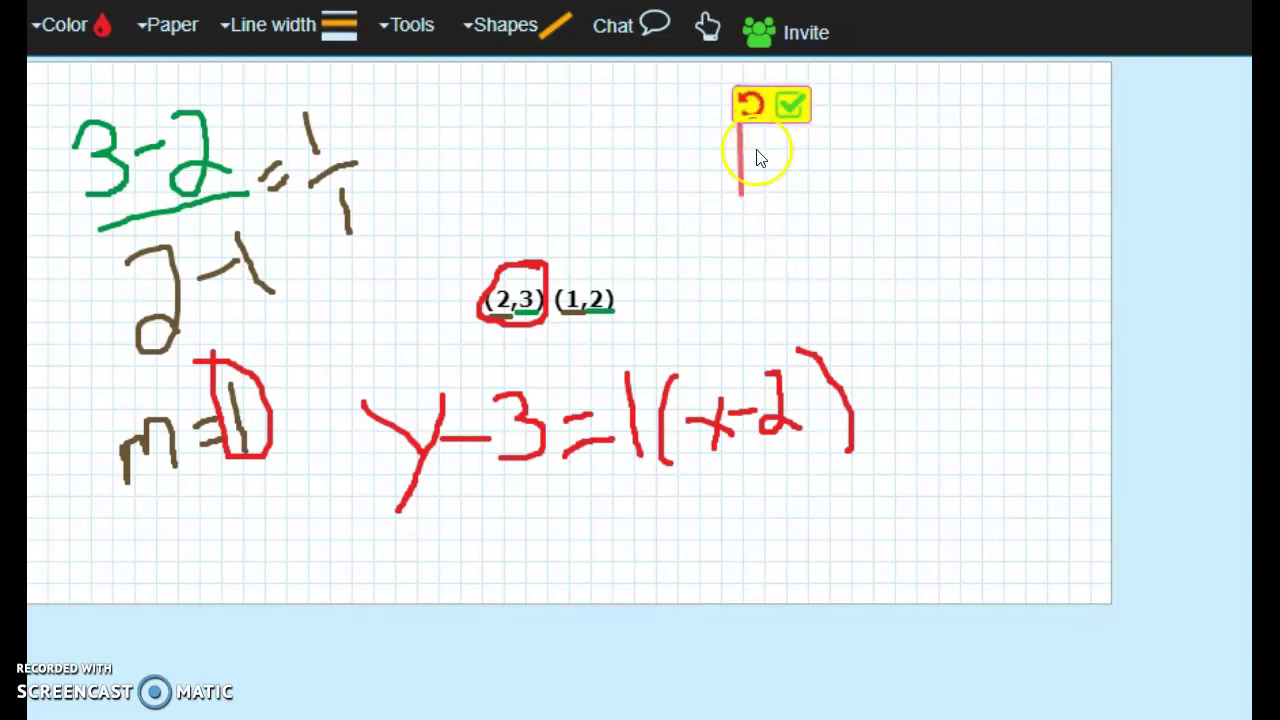
{"action": "left_click", "coordinate": [790, 105]}
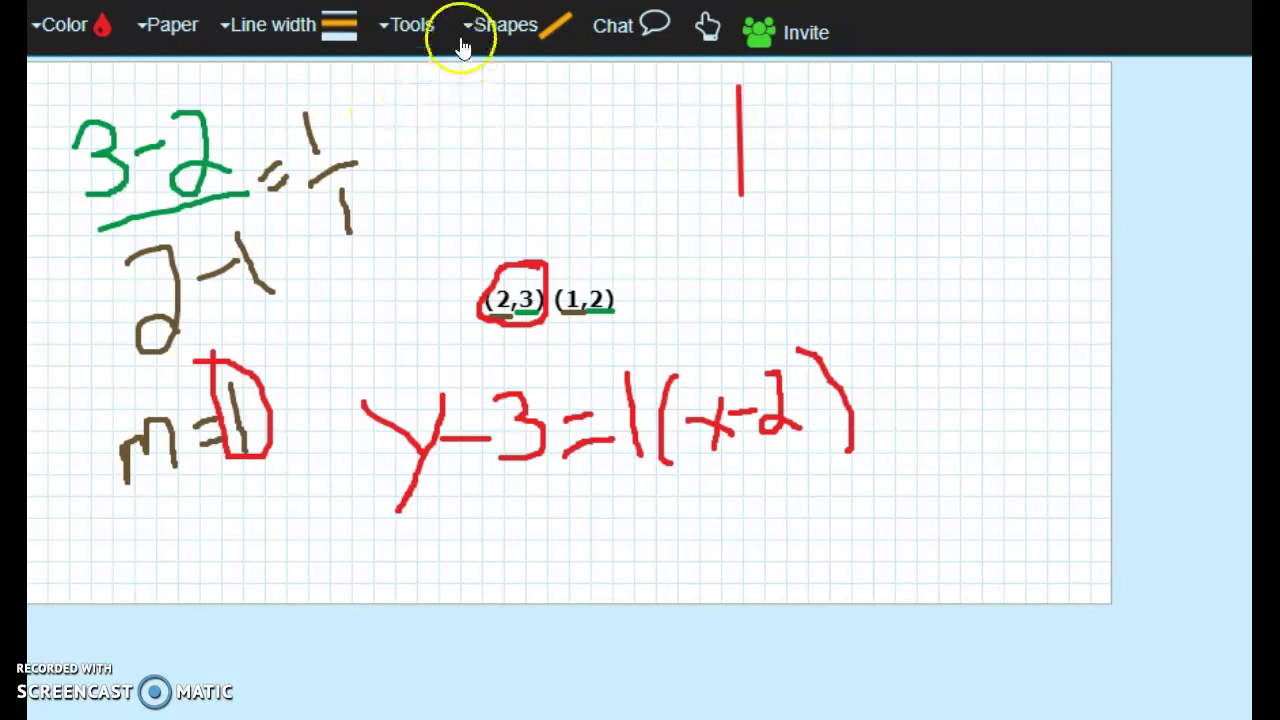
Save a Board Capture of the whole whiteboard as a JPEG image.
{"action": "left_click", "coordinate": [404, 38]}
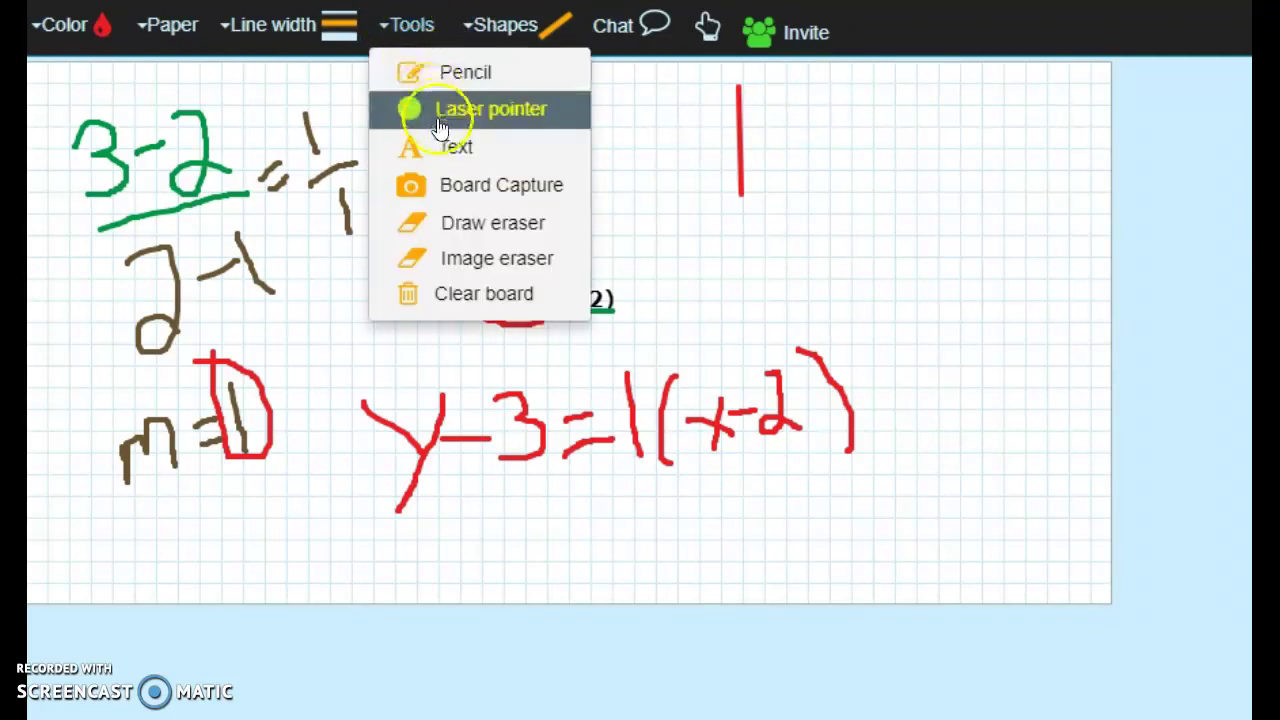
{"action": "left_click", "coordinate": [457, 182]}
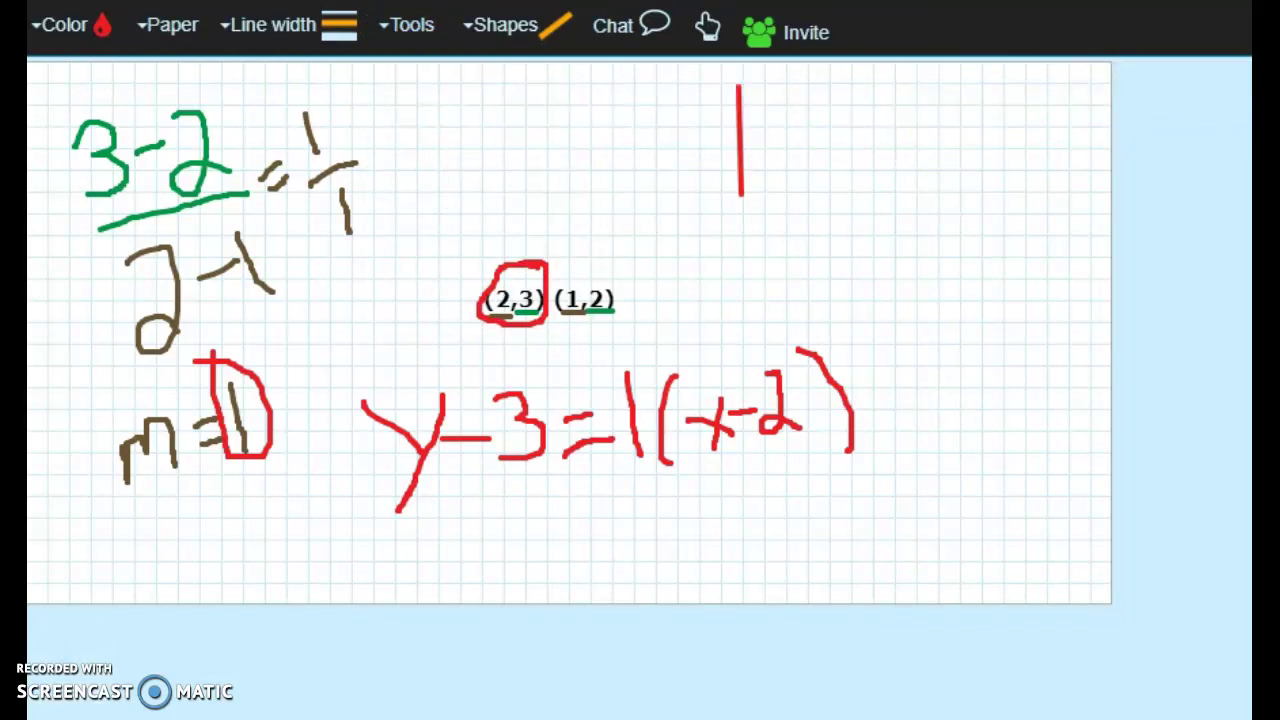
{"action": "scroll", "coordinate": [640, 330], "scroll_direction": "down", "scroll_amount": 3}
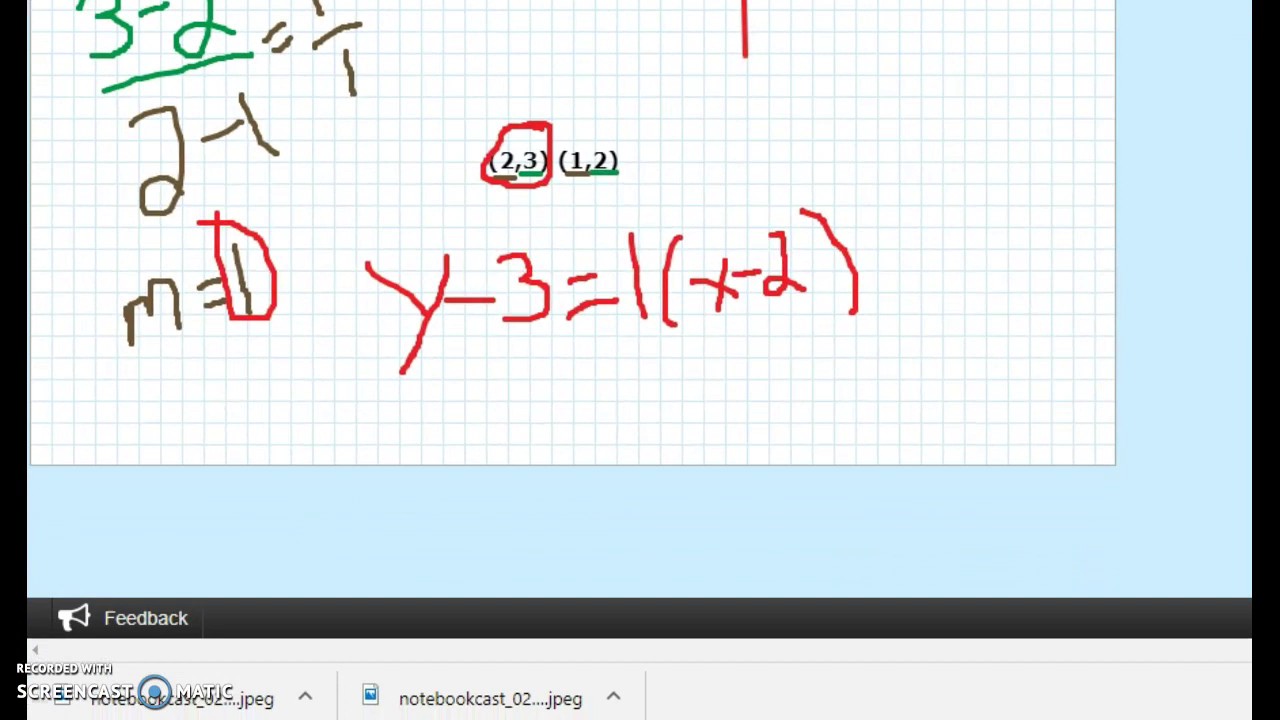
{"action": "scroll", "coordinate": [640, 330], "scroll_direction": "up", "scroll_amount": 3}
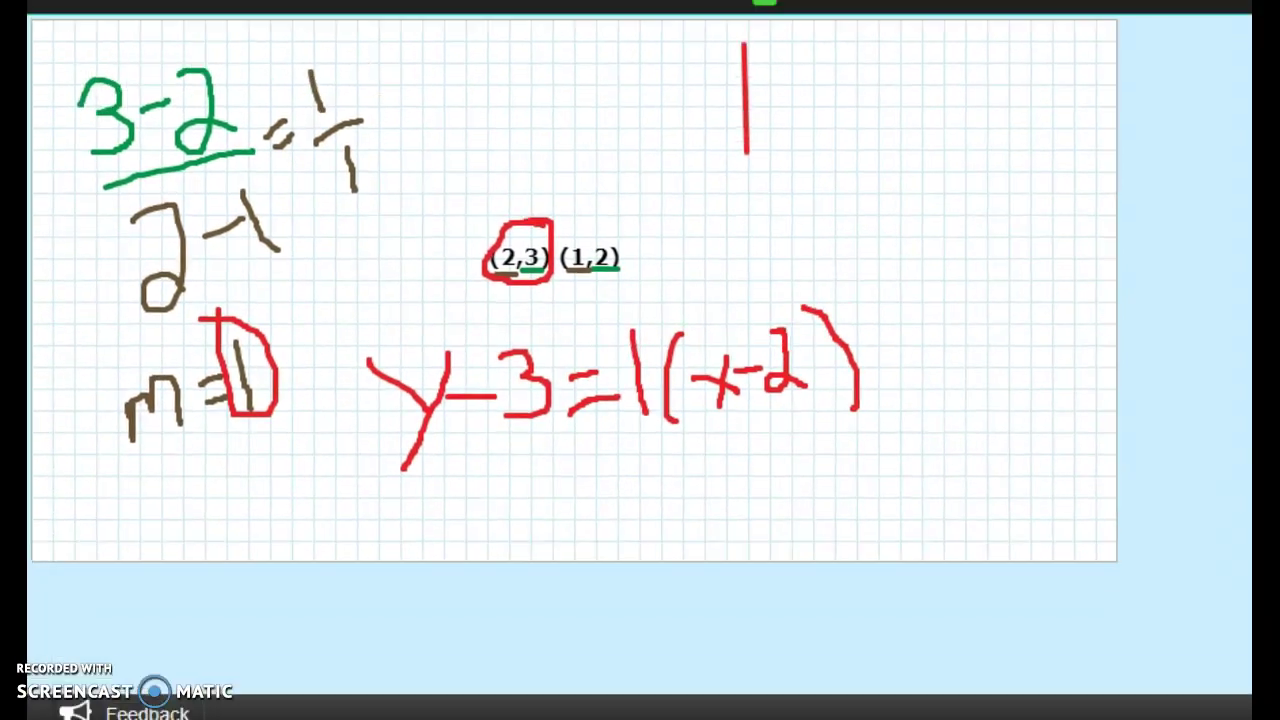